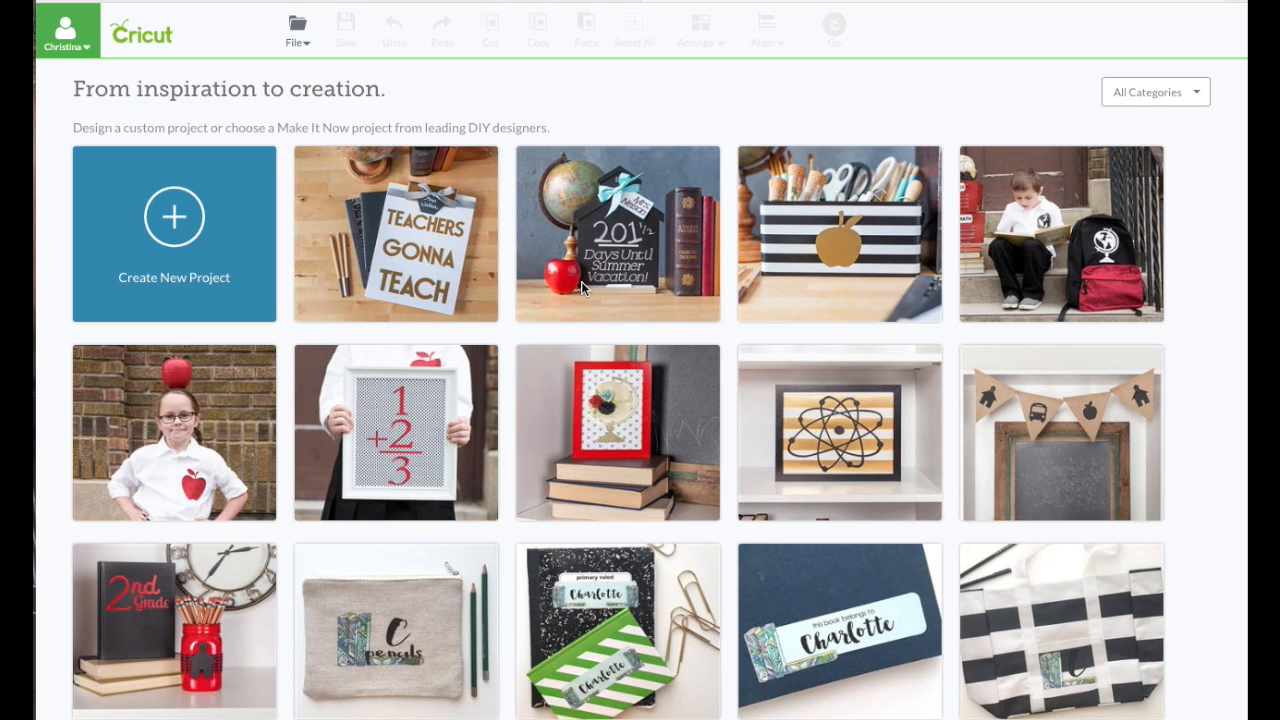
- Browse the Make It Now project gallery across all categories for project ideas
{"action": "scroll", "coordinate": [581, 285], "scroll_direction": "down", "scroll_amount": 3}
{"action": "scroll", "coordinate": [581, 285], "scroll_direction": "down", "scroll_amount": 12}
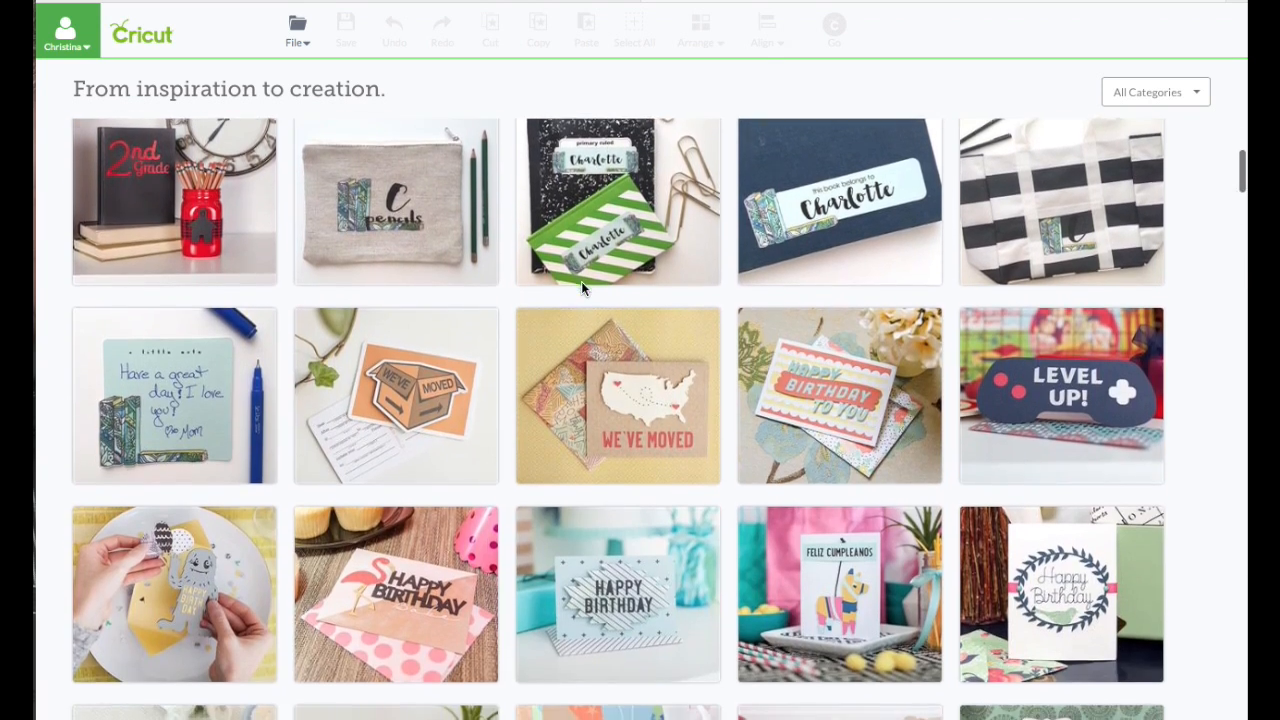
{"action": "scroll", "coordinate": [582, 287], "scroll_direction": "down", "scroll_amount": 8}
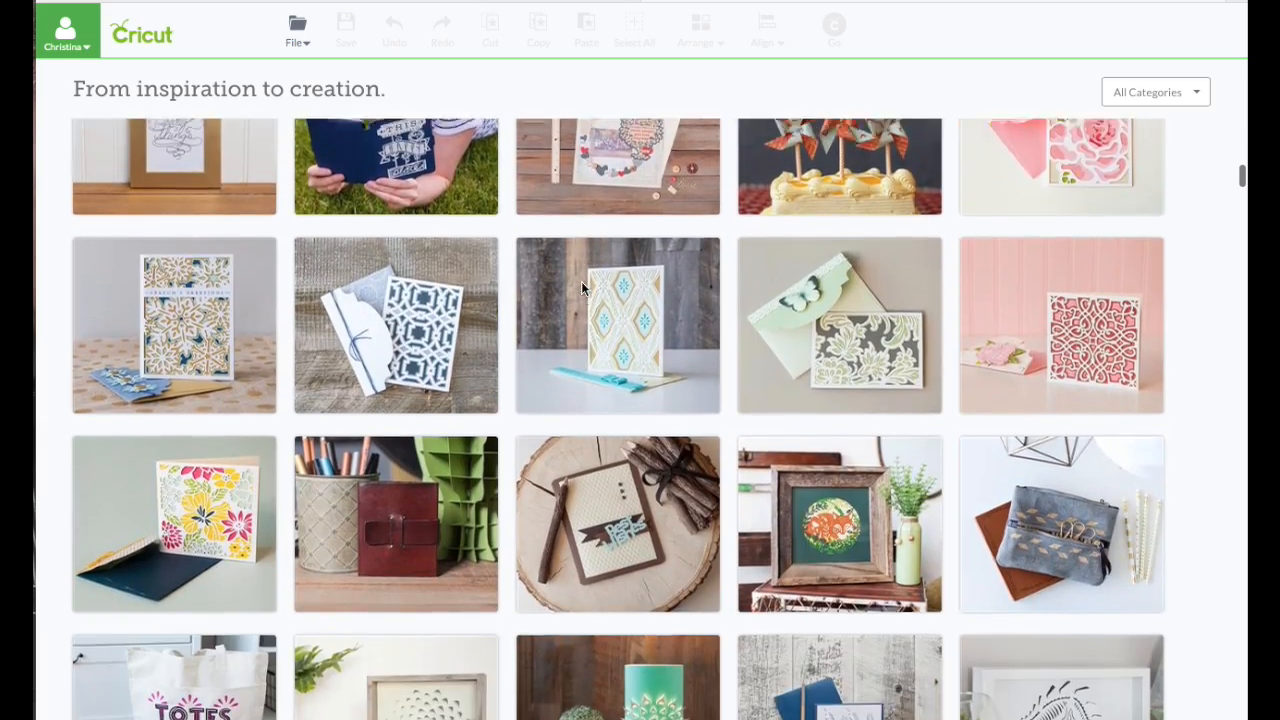
{"action": "scroll", "coordinate": [581, 285], "scroll_direction": "down", "scroll_amount": 5}
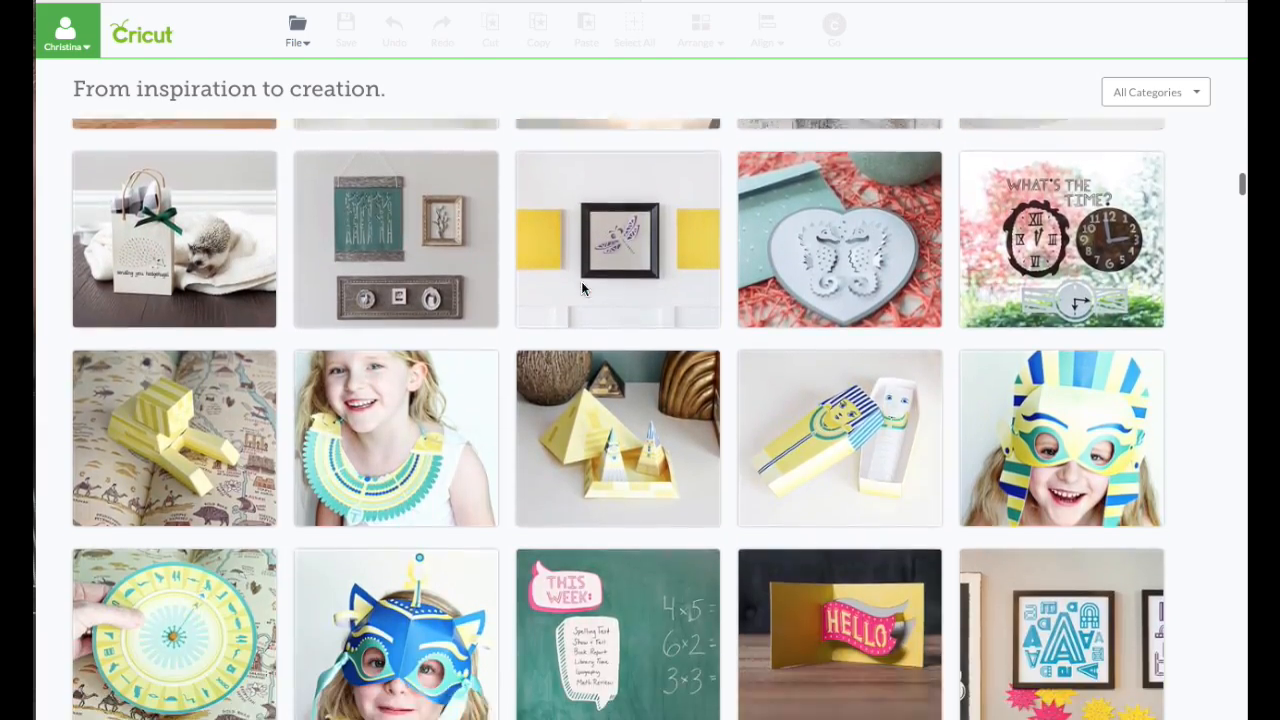
{"action": "scroll", "coordinate": [581, 281], "scroll_direction": "down", "scroll_amount": 4}
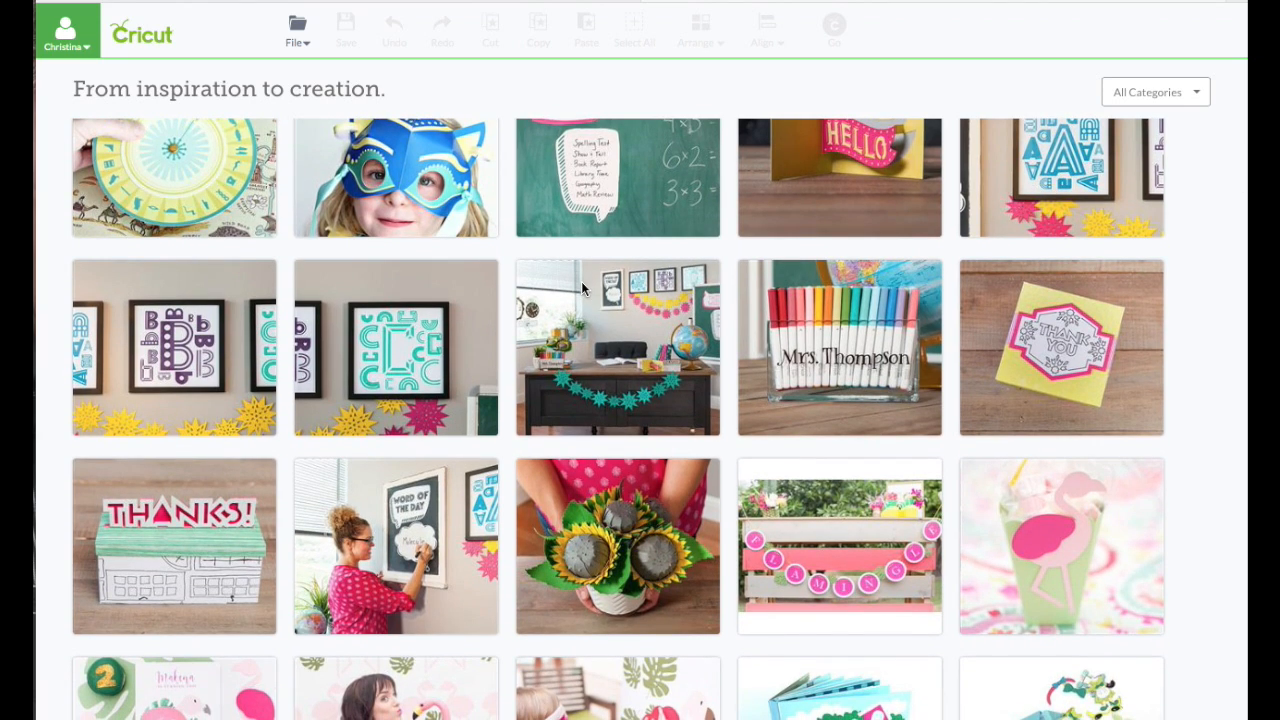
{"action": "scroll", "coordinate": [581, 281], "scroll_direction": "down", "scroll_amount": 7}
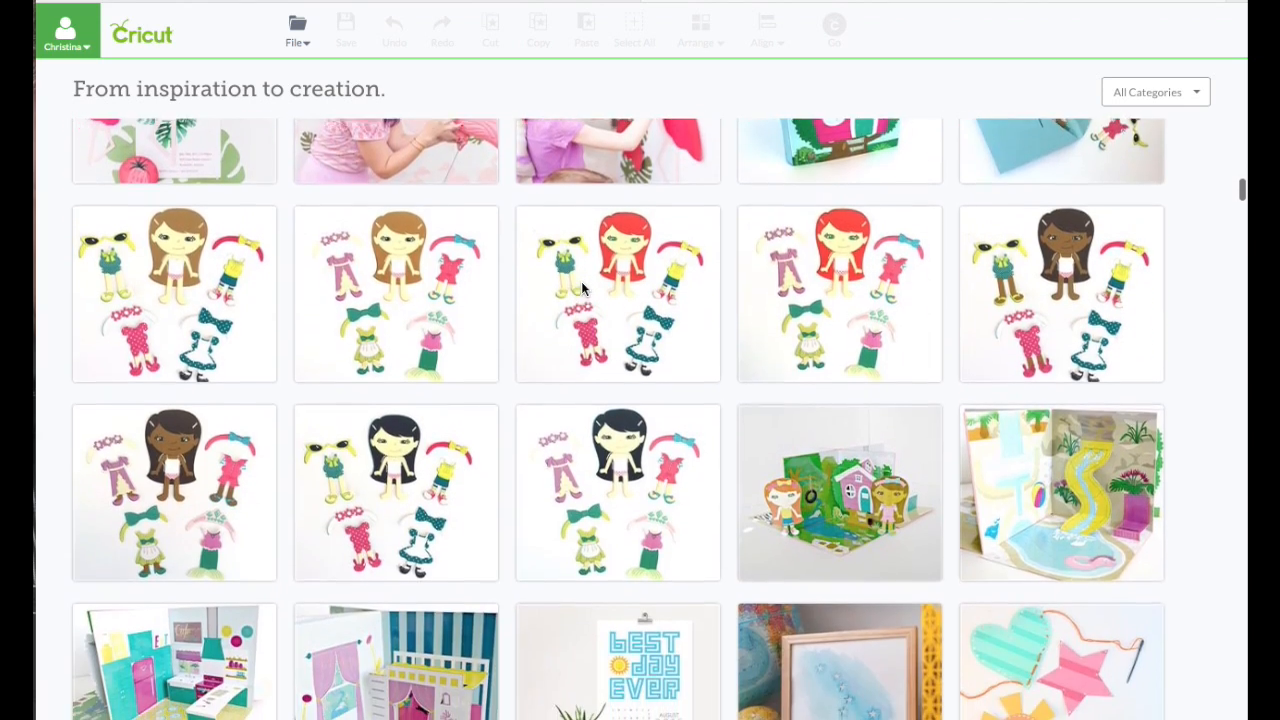
{"action": "scroll", "coordinate": [581, 281], "scroll_direction": "down", "scroll_amount": 6}
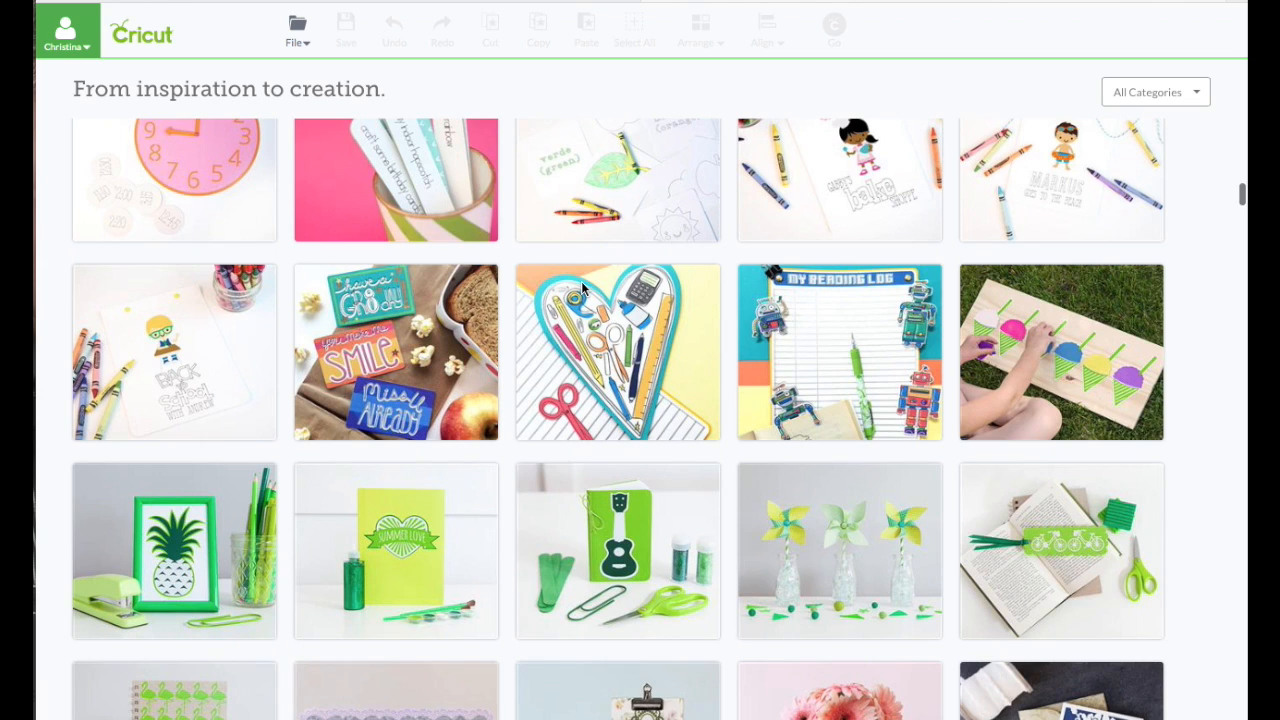
{"action": "scroll", "coordinate": [584, 289], "scroll_direction": "down", "scroll_amount": 3}
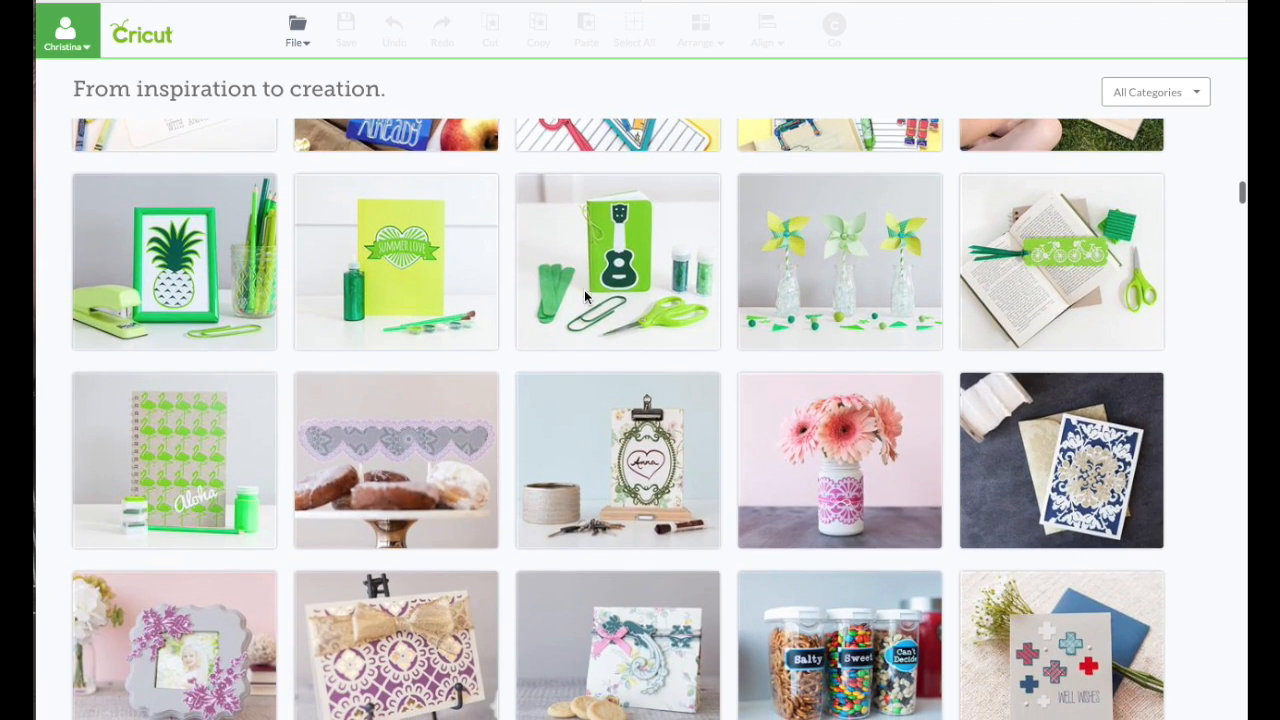
- View the Guitar Notebook project's materials and instructions, and return to the start of the project gallery
{"action": "left_click", "coordinate": [622, 328]}
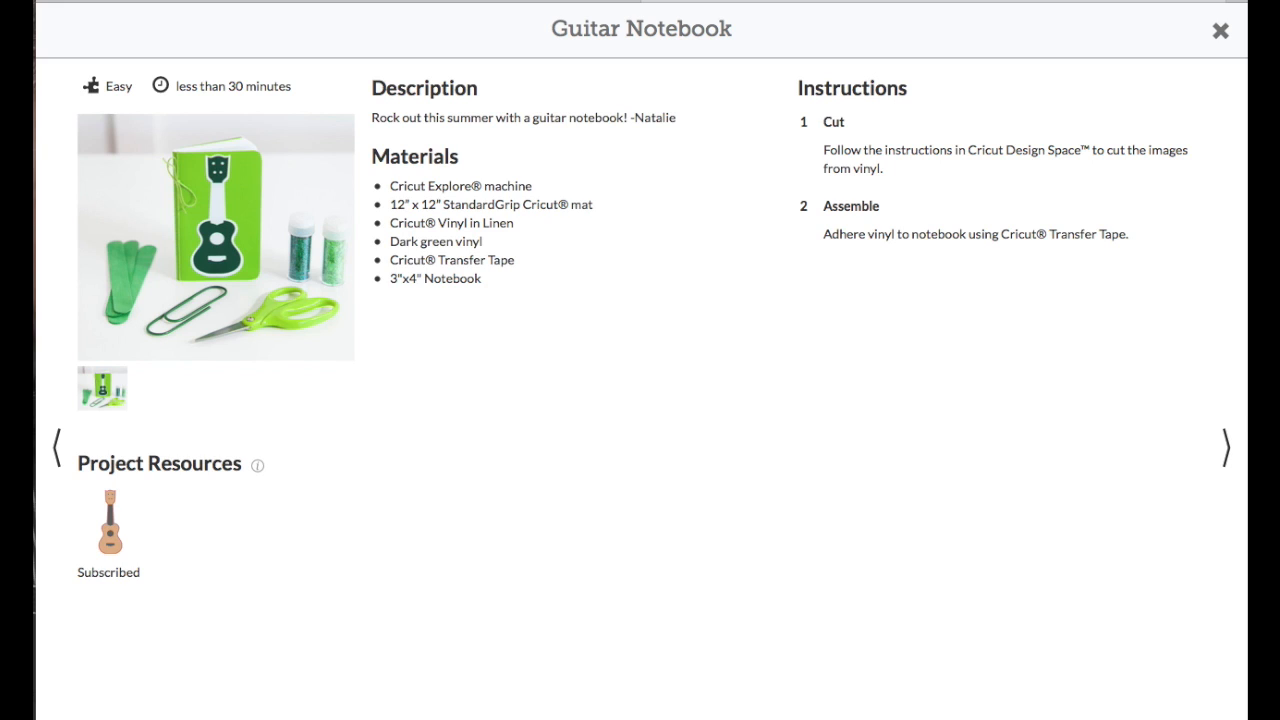
{"action": "left_click", "coordinate": [1219, 36]}
{"action": "scroll", "coordinate": [562, 420], "scroll_direction": "down", "scroll_amount": 10}
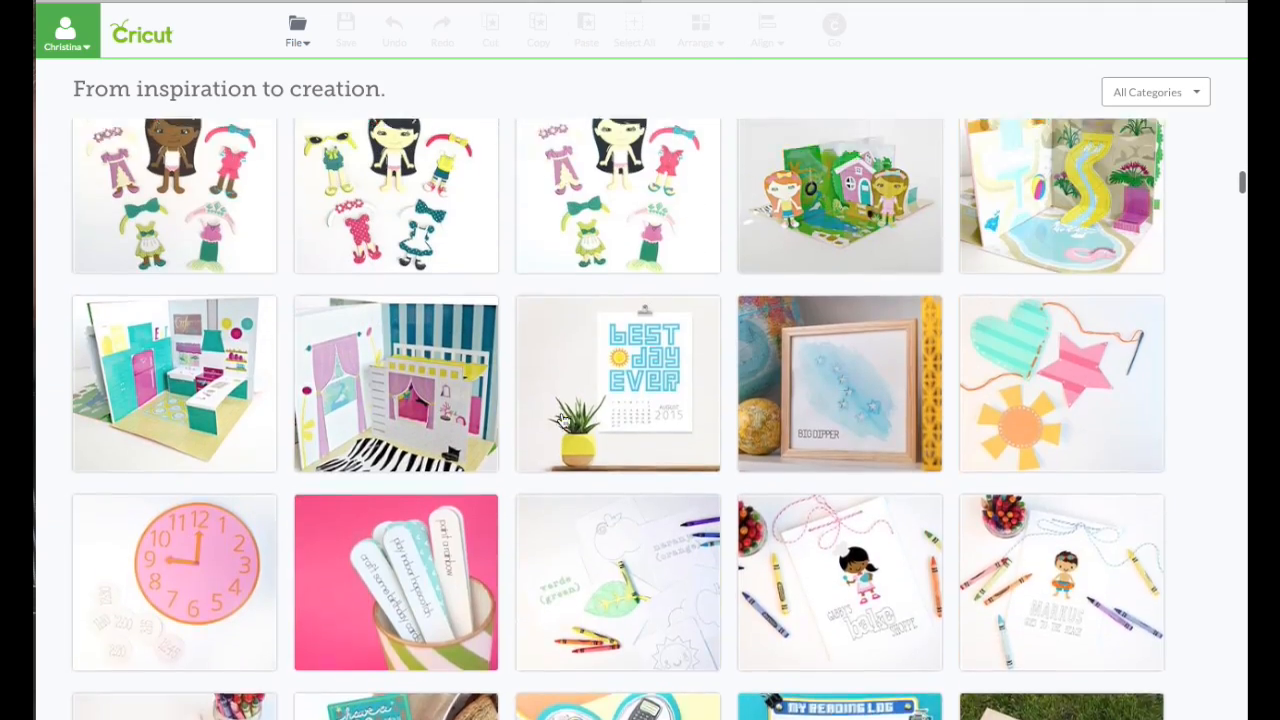
{"action": "scroll", "coordinate": [562, 420], "scroll_direction": "up", "scroll_amount": 15}
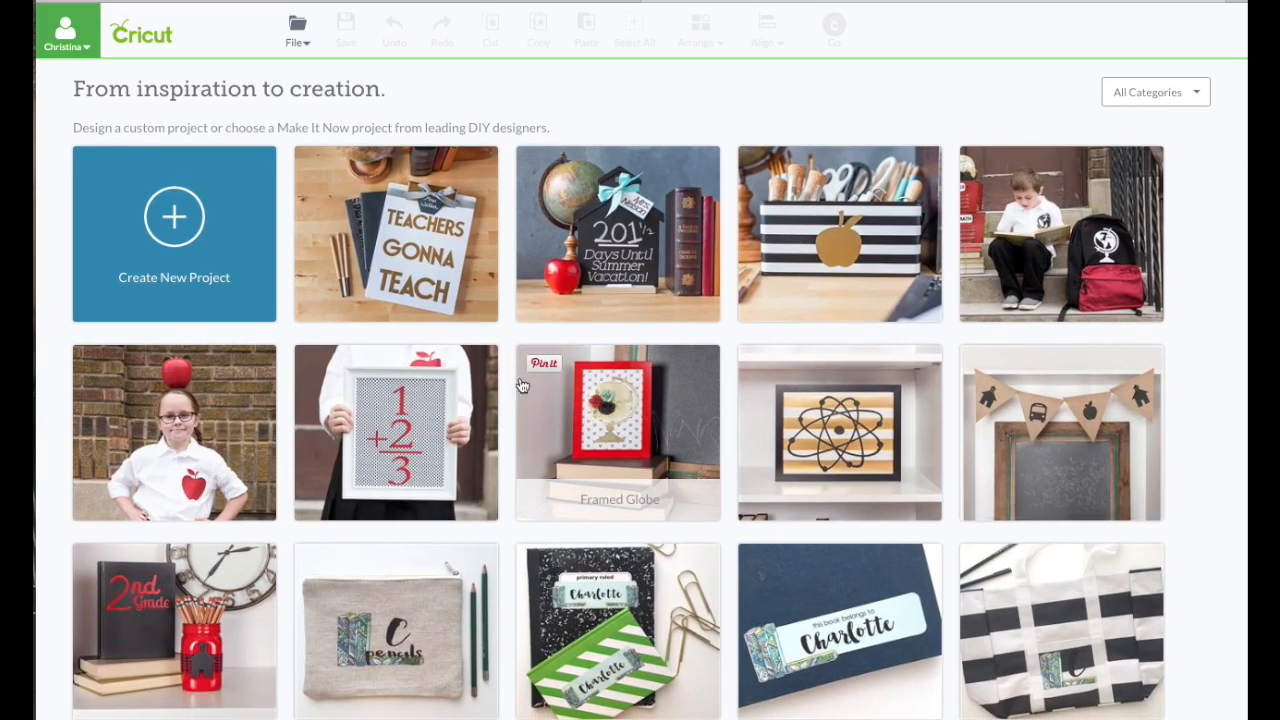
- Create a new project with an empty canvas
{"action": "left_click", "coordinate": [180, 230]}
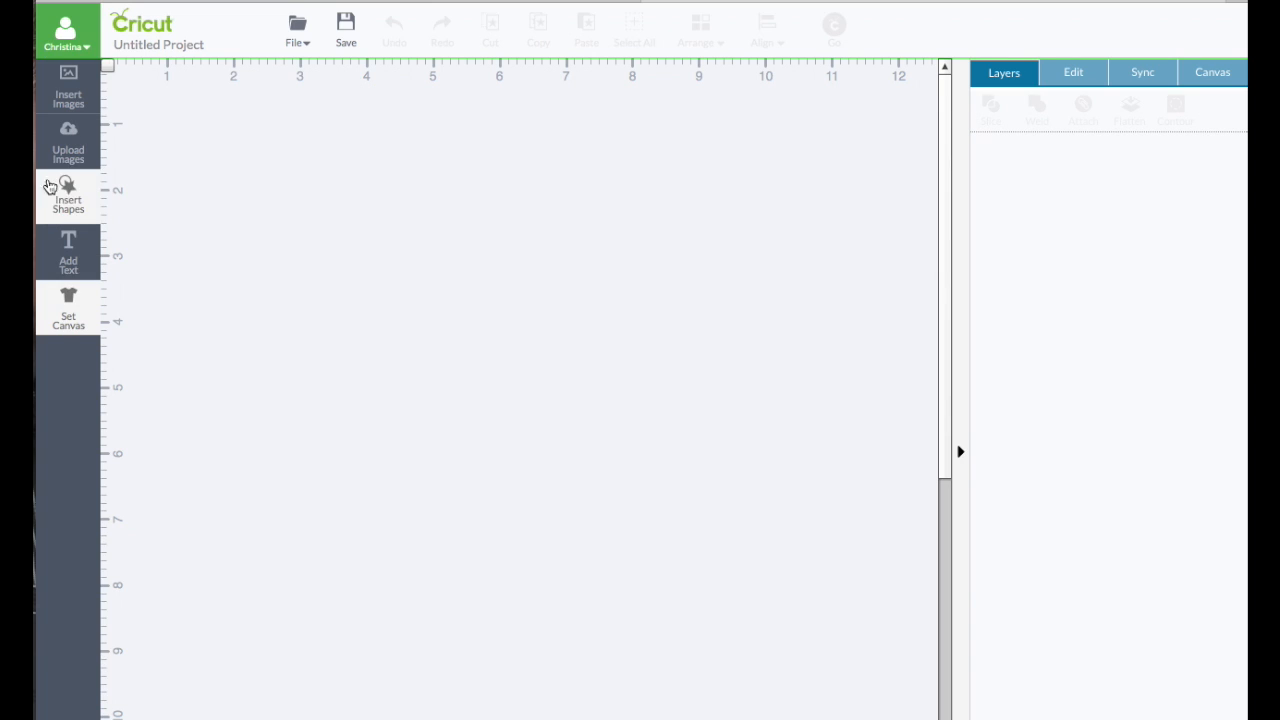
- Look through the featured images in the image library, the image upload options and the insertable basic shapes
{"action": "left_click", "coordinate": [57, 92]}
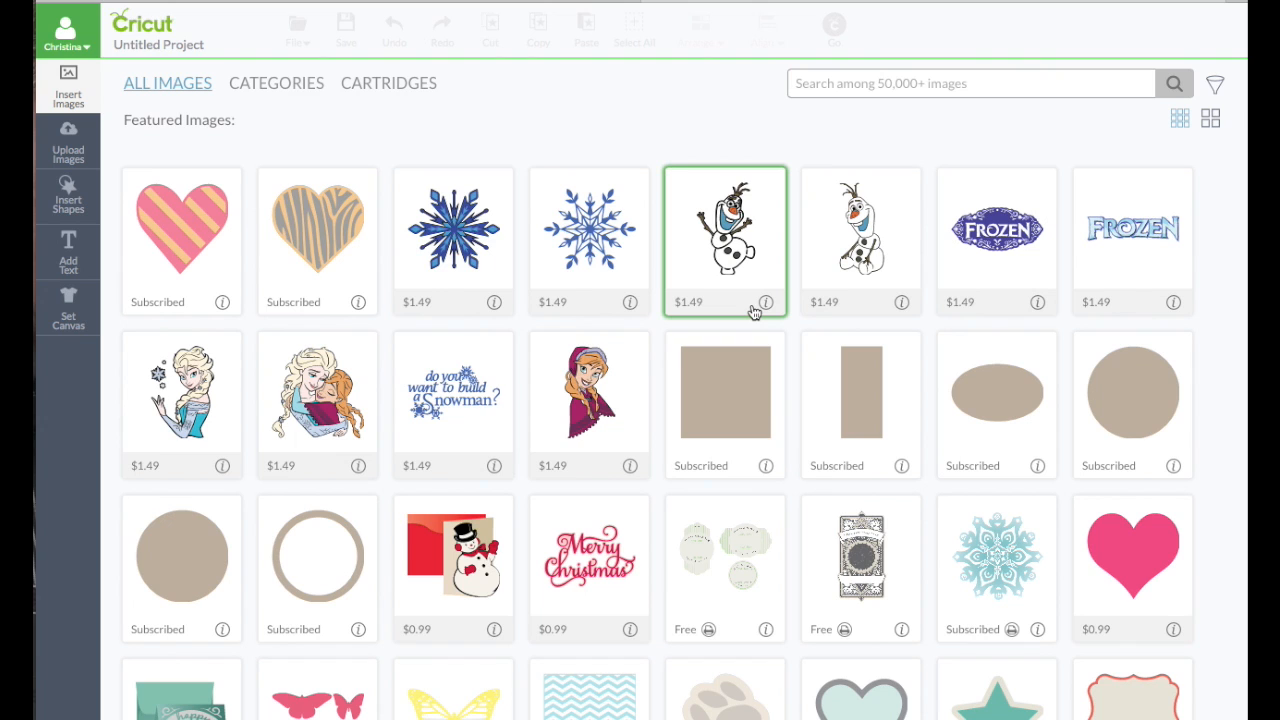
{"action": "scroll", "coordinate": [753, 312], "scroll_direction": "down", "scroll_amount": 8}
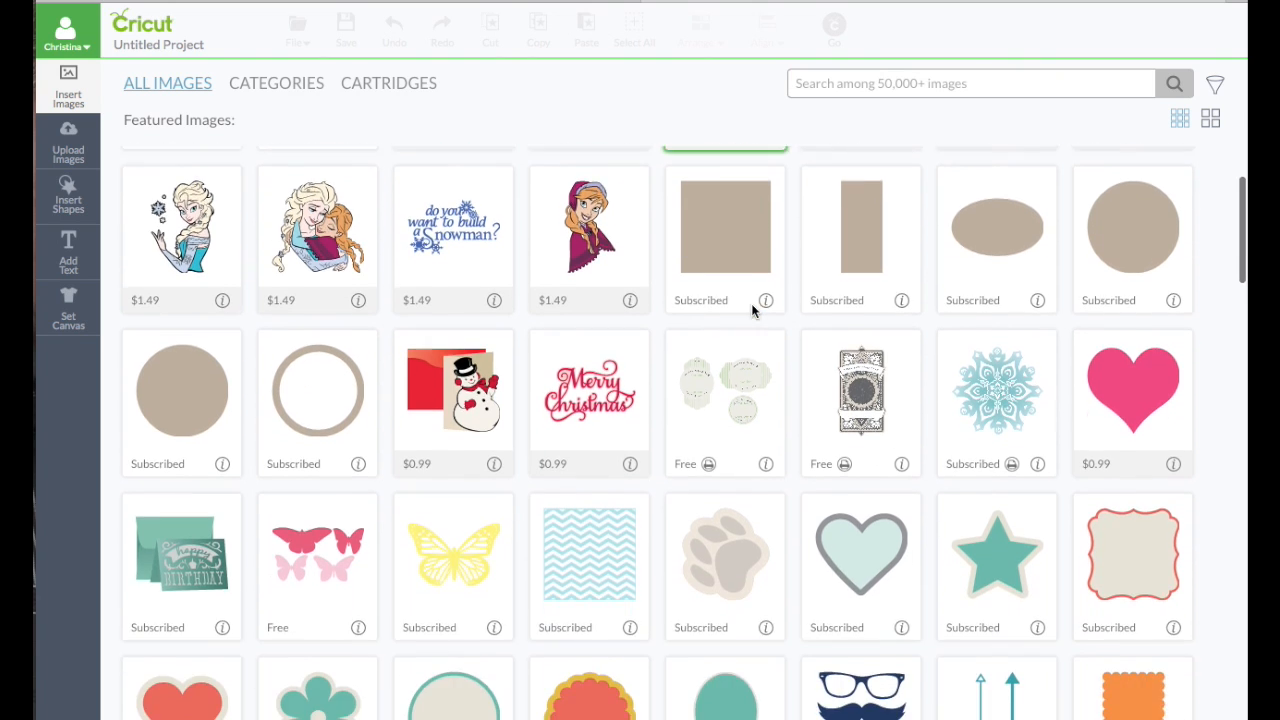
{"action": "scroll", "coordinate": [752, 310], "scroll_direction": "down", "scroll_amount": 10}
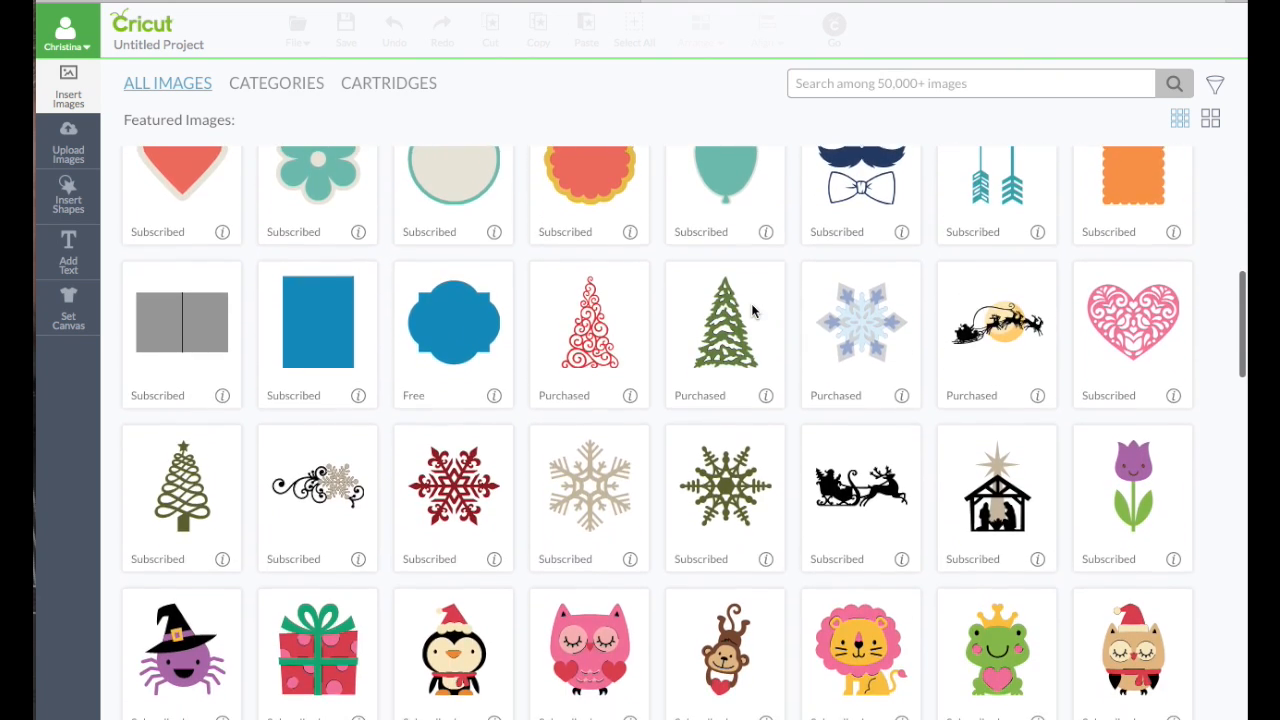
{"action": "scroll", "coordinate": [751, 303], "scroll_direction": "up", "scroll_amount": 18}
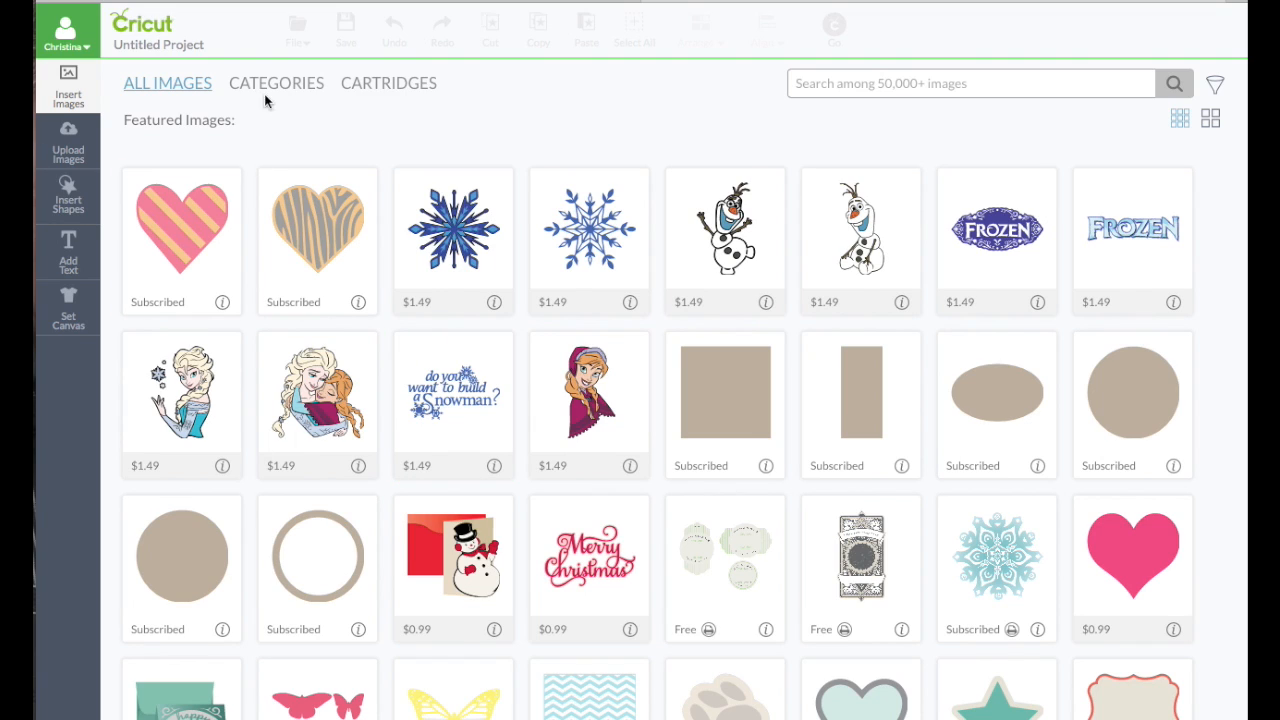
{"action": "left_click", "coordinate": [70, 142]}
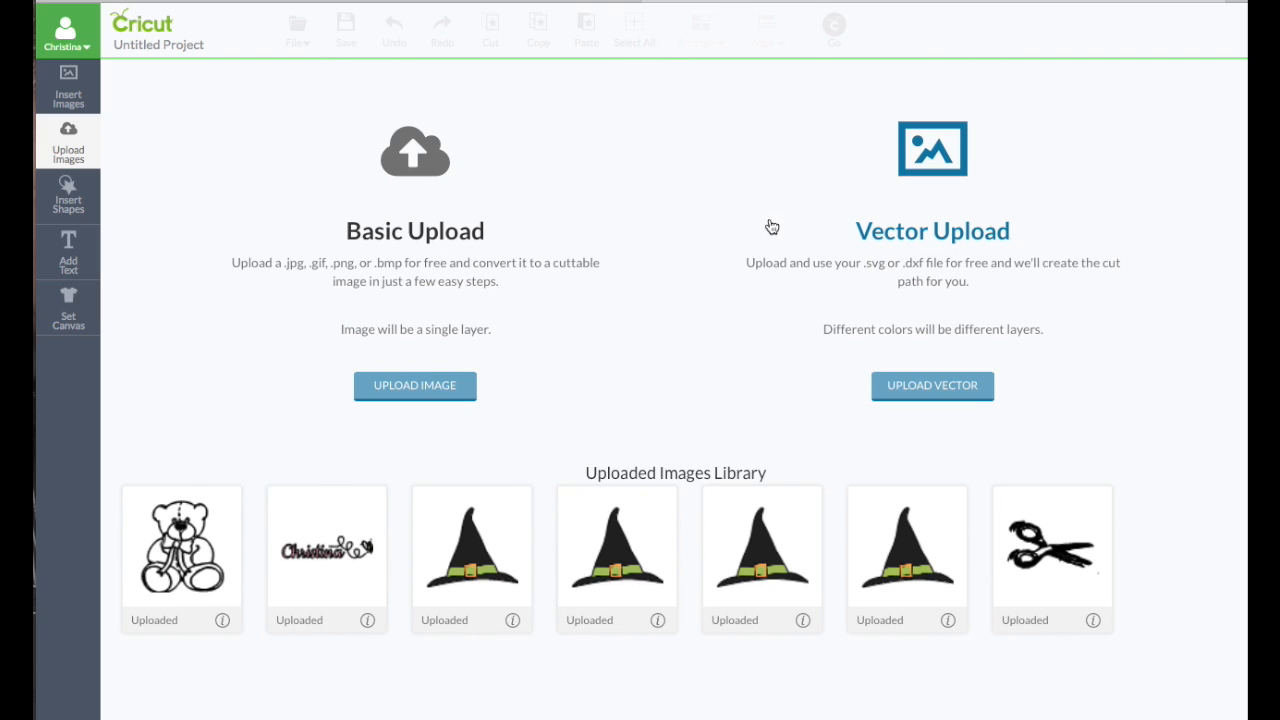
{"action": "left_click", "coordinate": [67, 196]}
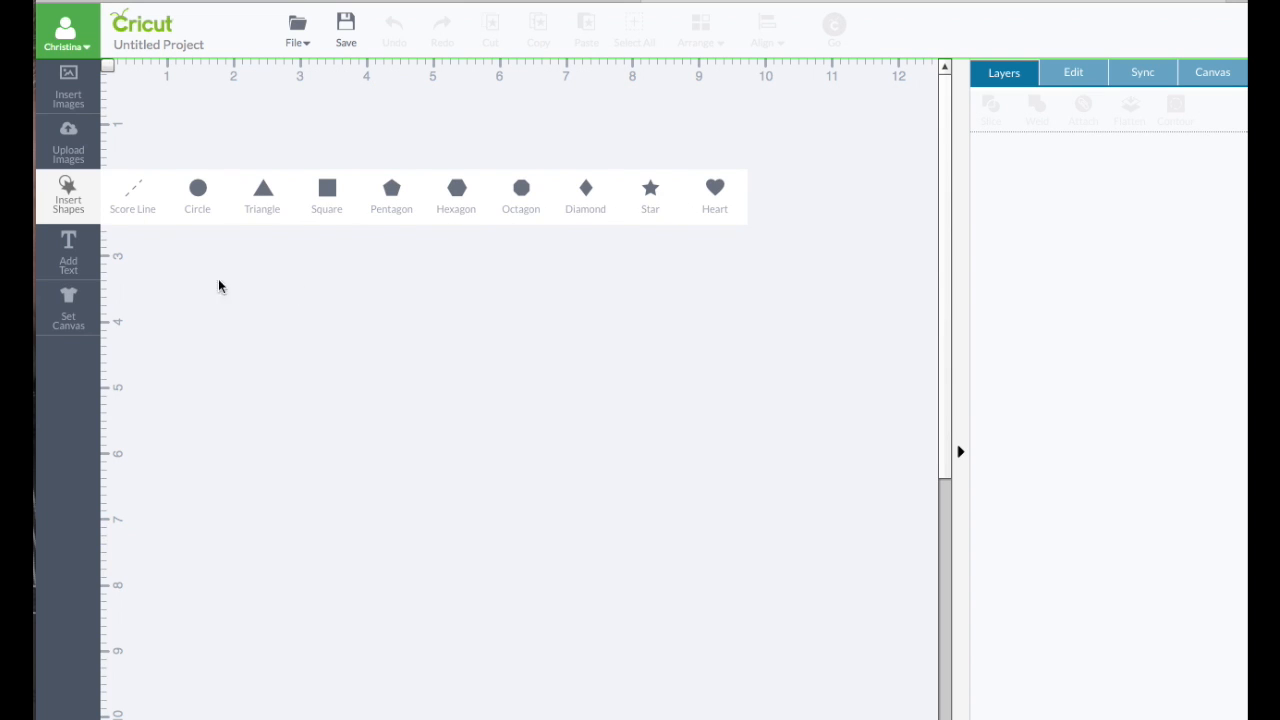
- Add the text "hi" to the canvas
{"action": "left_click", "coordinate": [78, 262]}
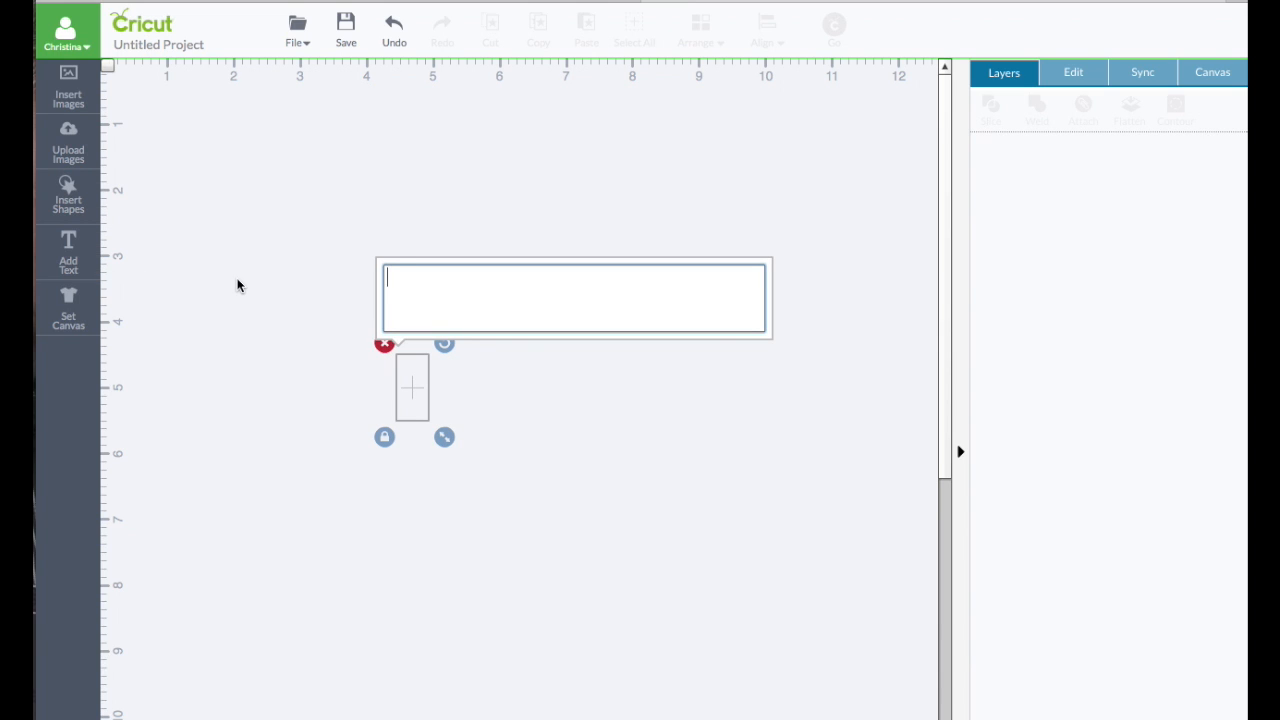
{"action": "type", "text": "hi"}
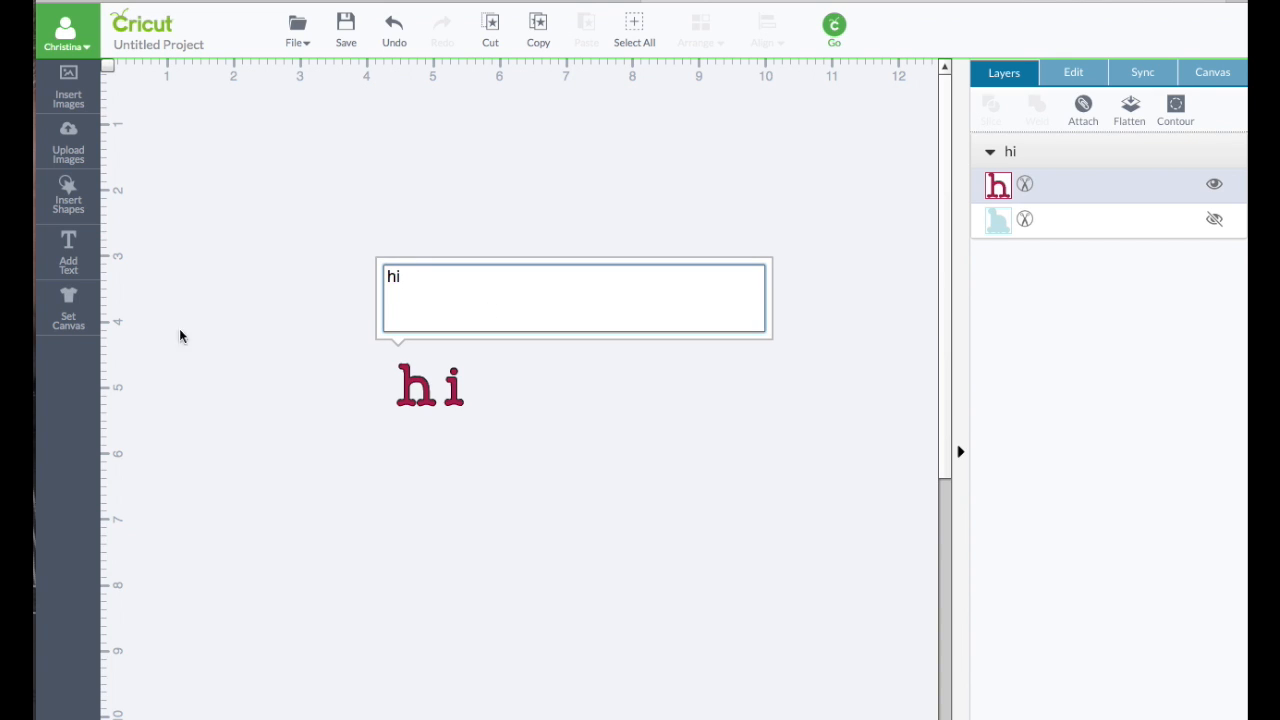
- Examine the available canvas types, from aprons and banners through to the last clothing and household items
{"action": "left_click", "coordinate": [67, 310]}
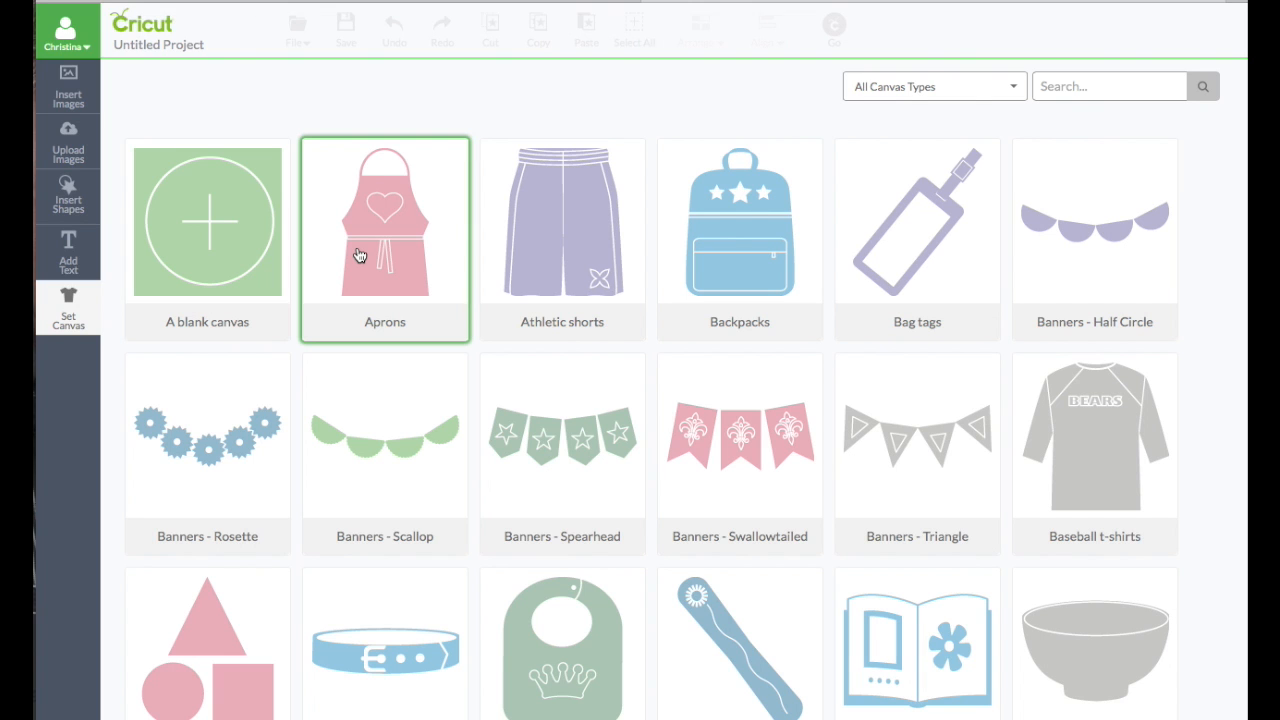
{"action": "scroll", "coordinate": [359, 256], "scroll_direction": "down", "scroll_amount": 2}
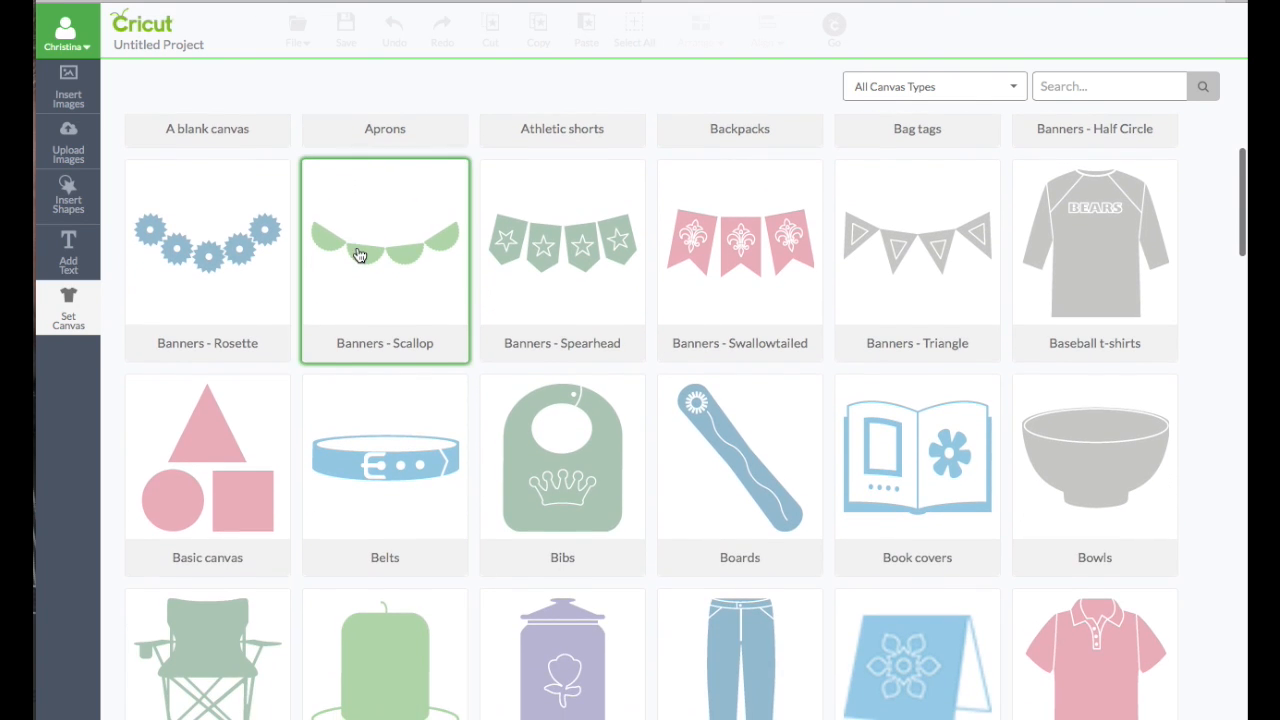
{"action": "scroll", "coordinate": [359, 256], "scroll_direction": "down", "scroll_amount": 5}
{"action": "scroll", "coordinate": [359, 256], "scroll_direction": "down", "scroll_amount": 10}
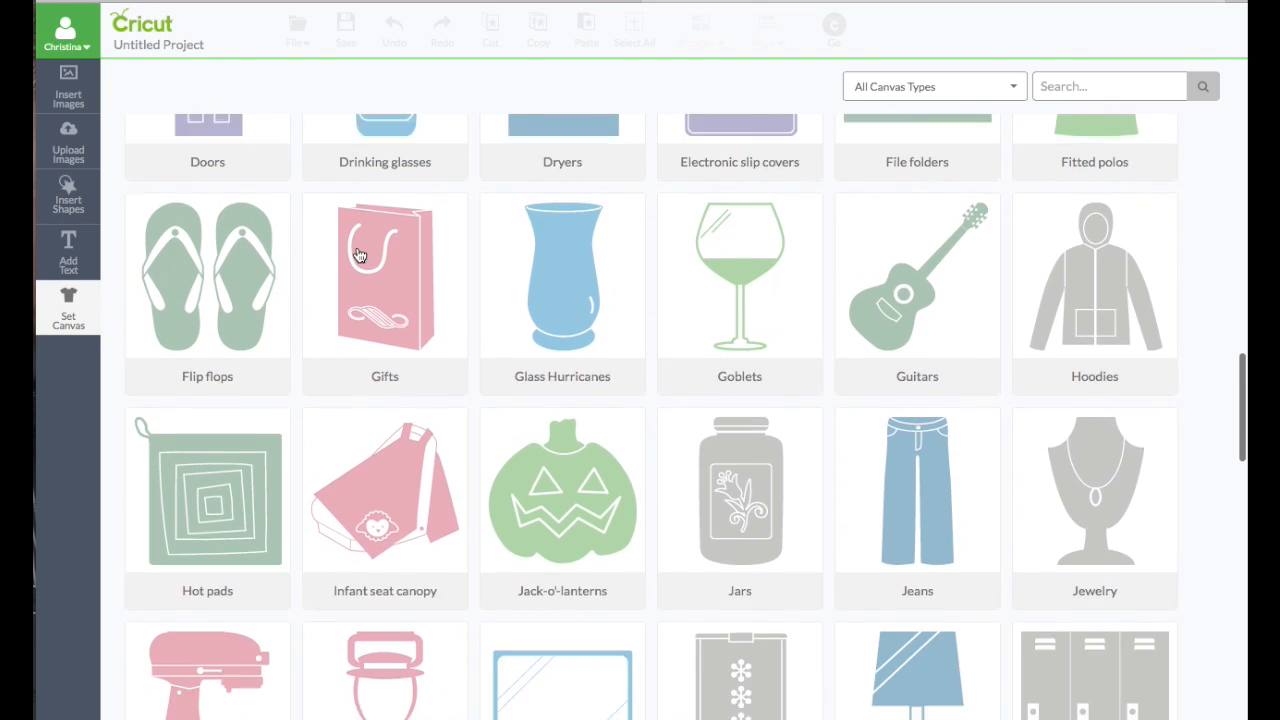
{"action": "scroll", "coordinate": [359, 256], "scroll_direction": "down", "scroll_amount": 5}
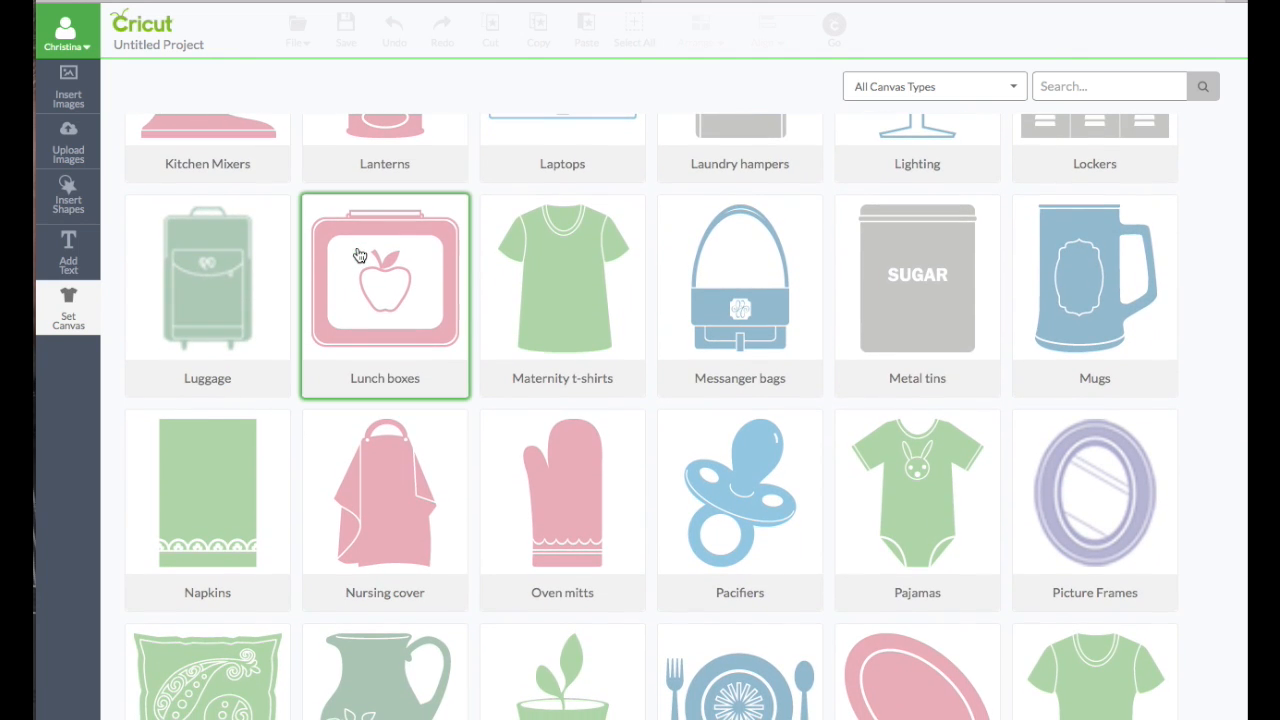
{"action": "scroll", "coordinate": [359, 256], "scroll_direction": "down", "scroll_amount": 1}
{"action": "scroll", "coordinate": [359, 256], "scroll_direction": "down", "scroll_amount": 5}
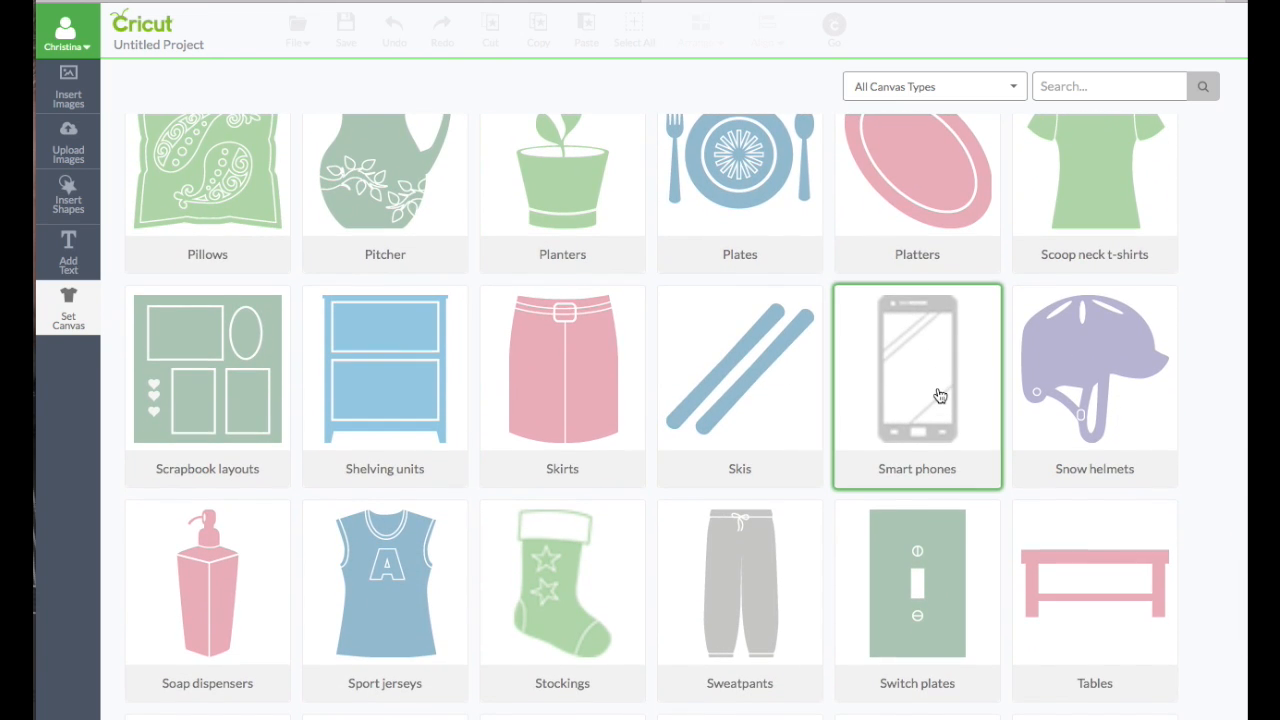
{"action": "scroll", "coordinate": [940, 395], "scroll_direction": "down", "scroll_amount": 5}
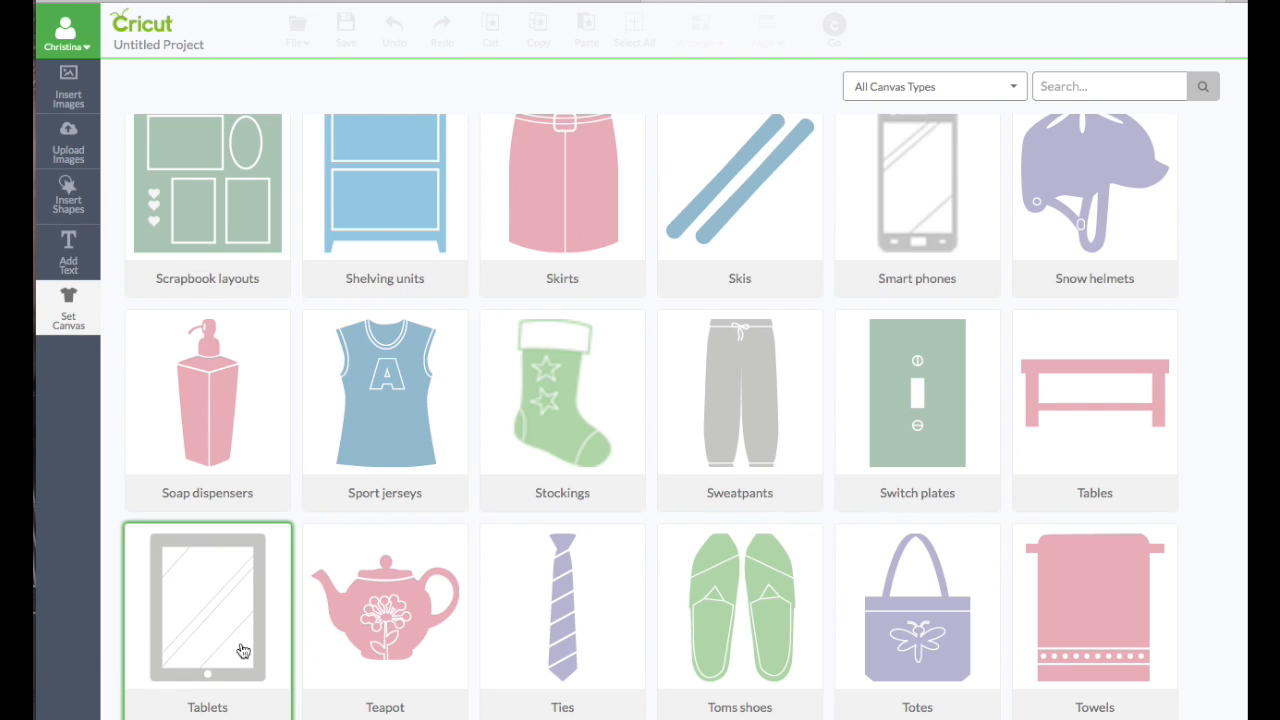
{"action": "scroll", "coordinate": [226, 626], "scroll_direction": "down", "scroll_amount": 5}
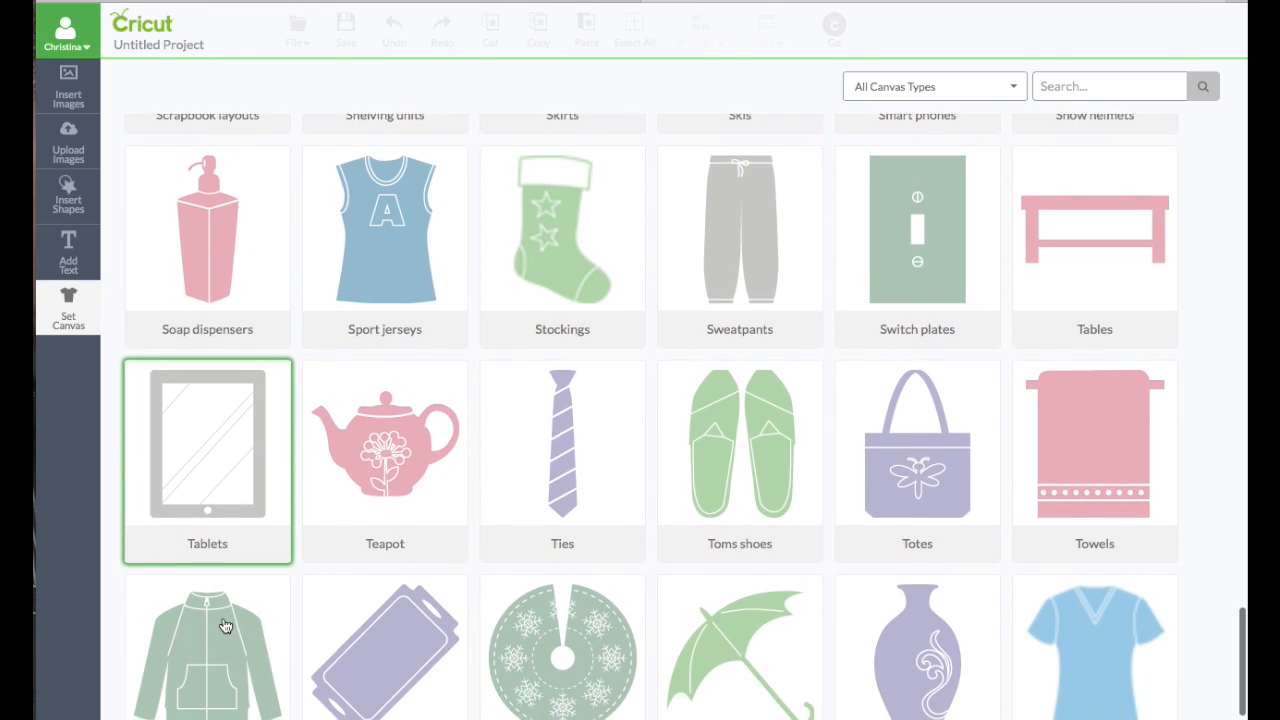
{"action": "scroll", "coordinate": [226, 626], "scroll_direction": "down", "scroll_amount": 3}
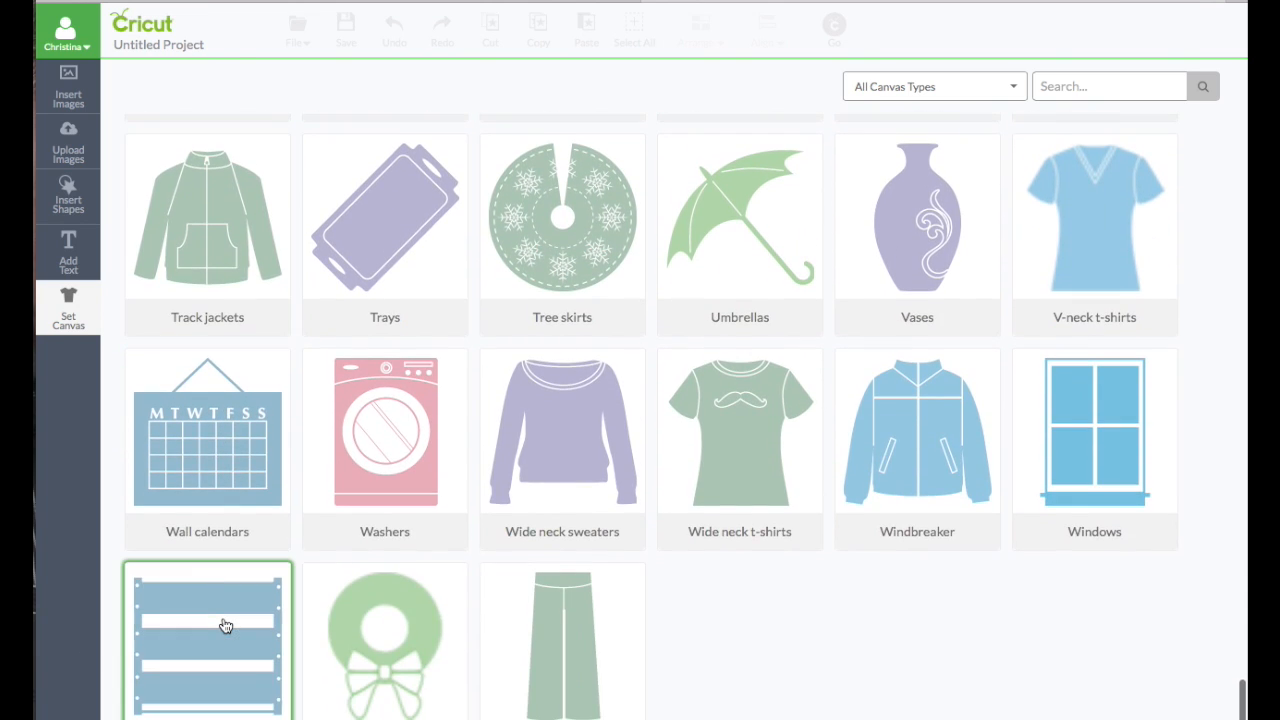
{"action": "scroll", "coordinate": [226, 626], "scroll_direction": "up", "scroll_amount": 20}
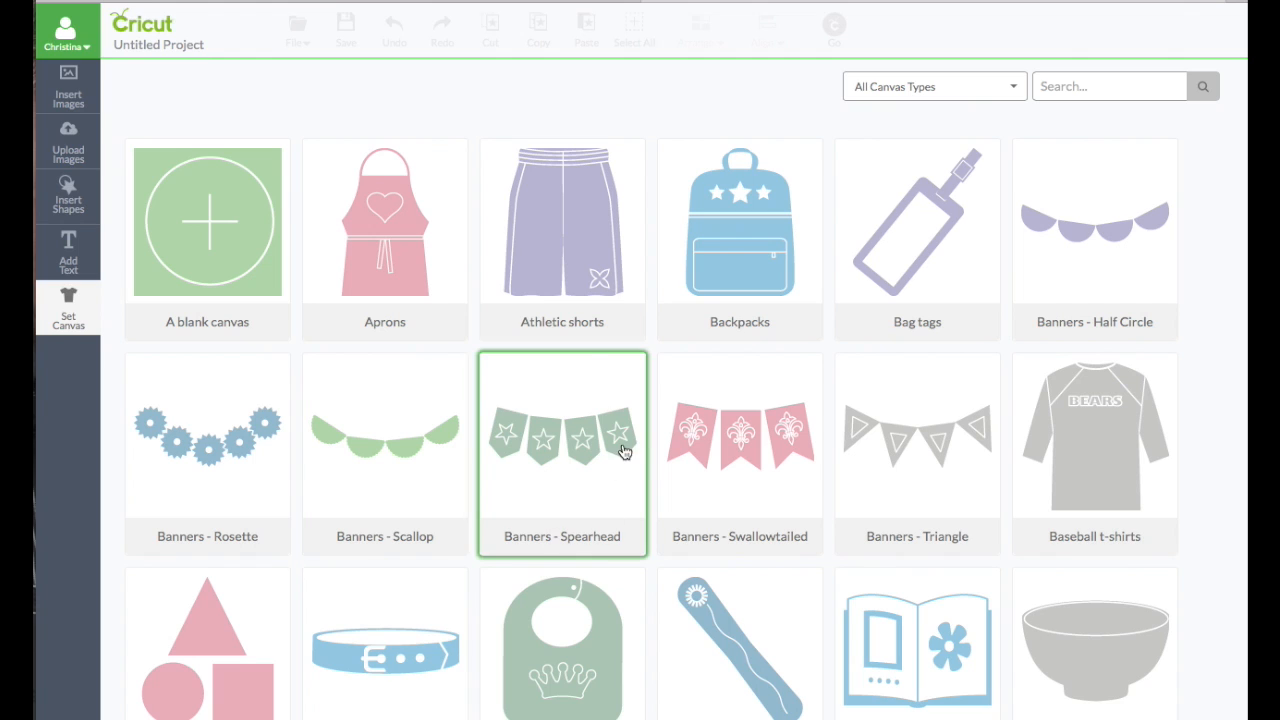
- Insert the mint heart with gray outline from the image library and move it to about X 1.3 in, Y 0.9 in
{"action": "left_click", "coordinate": [67, 84]}
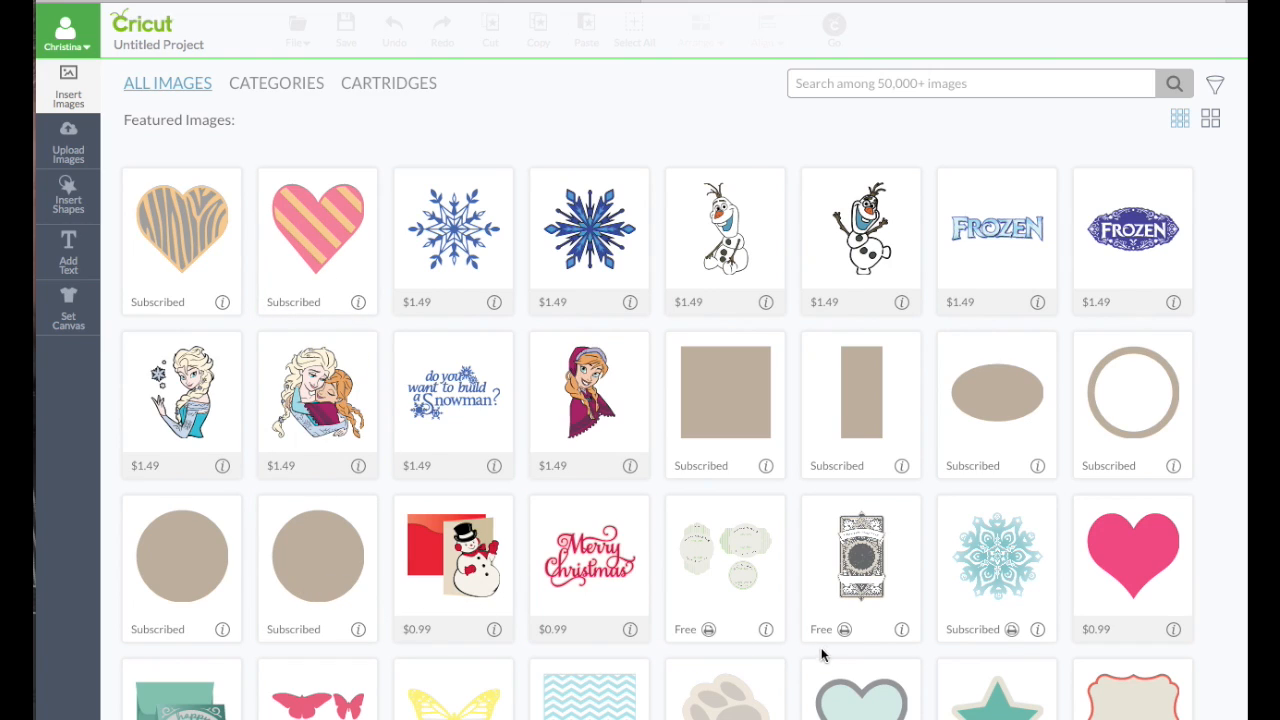
{"action": "left_click", "coordinate": [850, 712]}
{"action": "scroll", "coordinate": [858, 716], "scroll_direction": "down", "scroll_amount": 1}
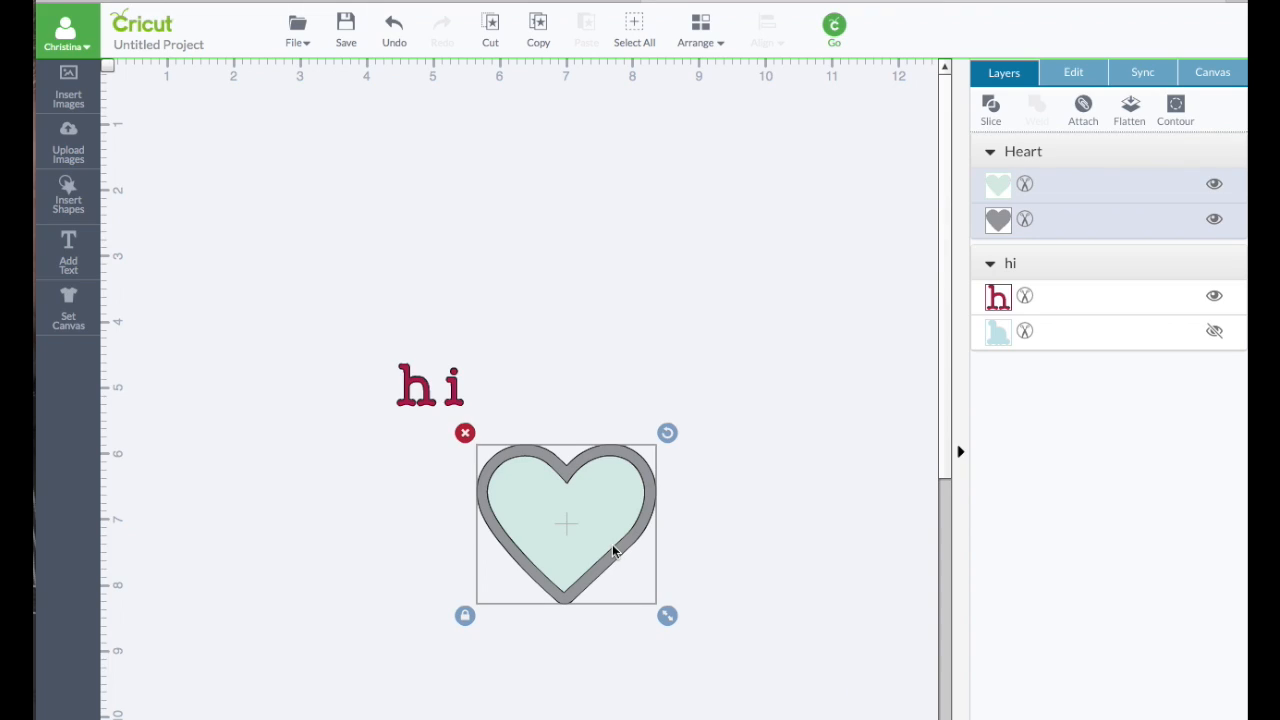
{"action": "left_click_drag", "start_coordinate": [612, 544], "coordinate": [322, 225]}
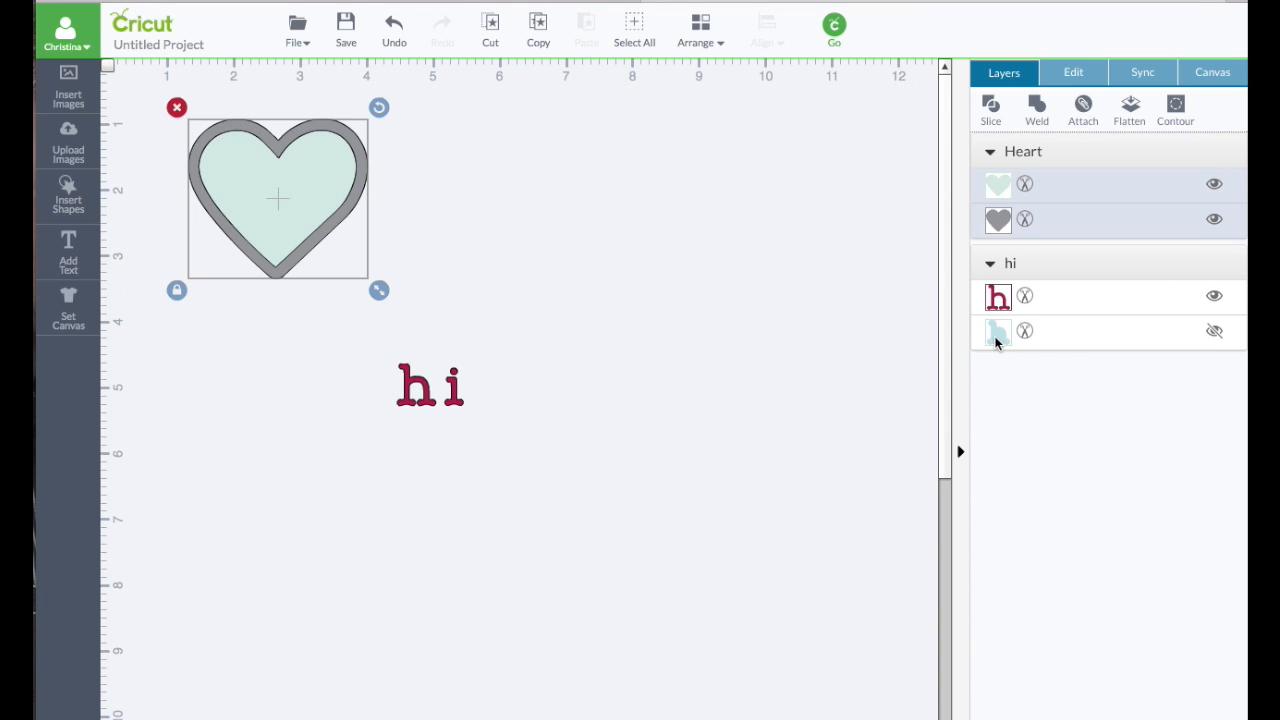
- Set the heart's X position to 2.0 in
{"action": "left_click", "coordinate": [1080, 78]}
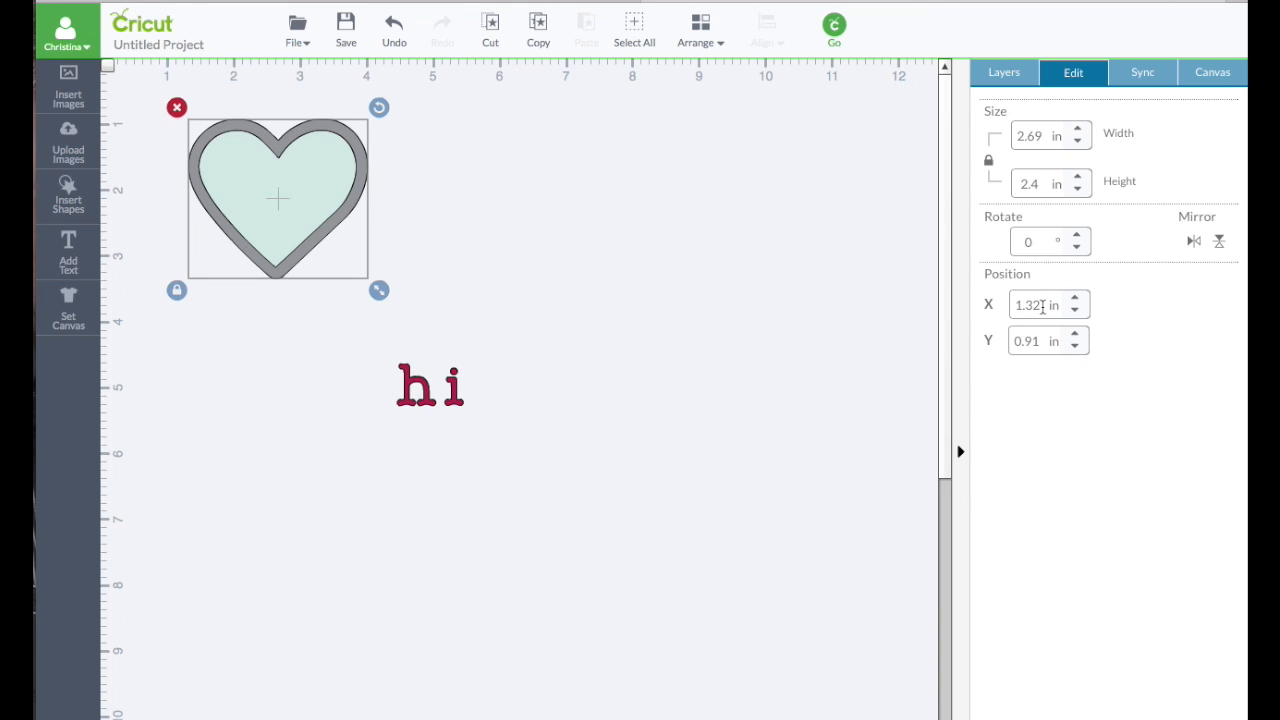
{"action": "left_click_drag", "start_coordinate": [1043, 306], "coordinate": [971, 300]}
{"action": "key", "text": "BackSpace"}
{"action": "type", "text": "2.0"}
{"action": "key", "text": "Return"}
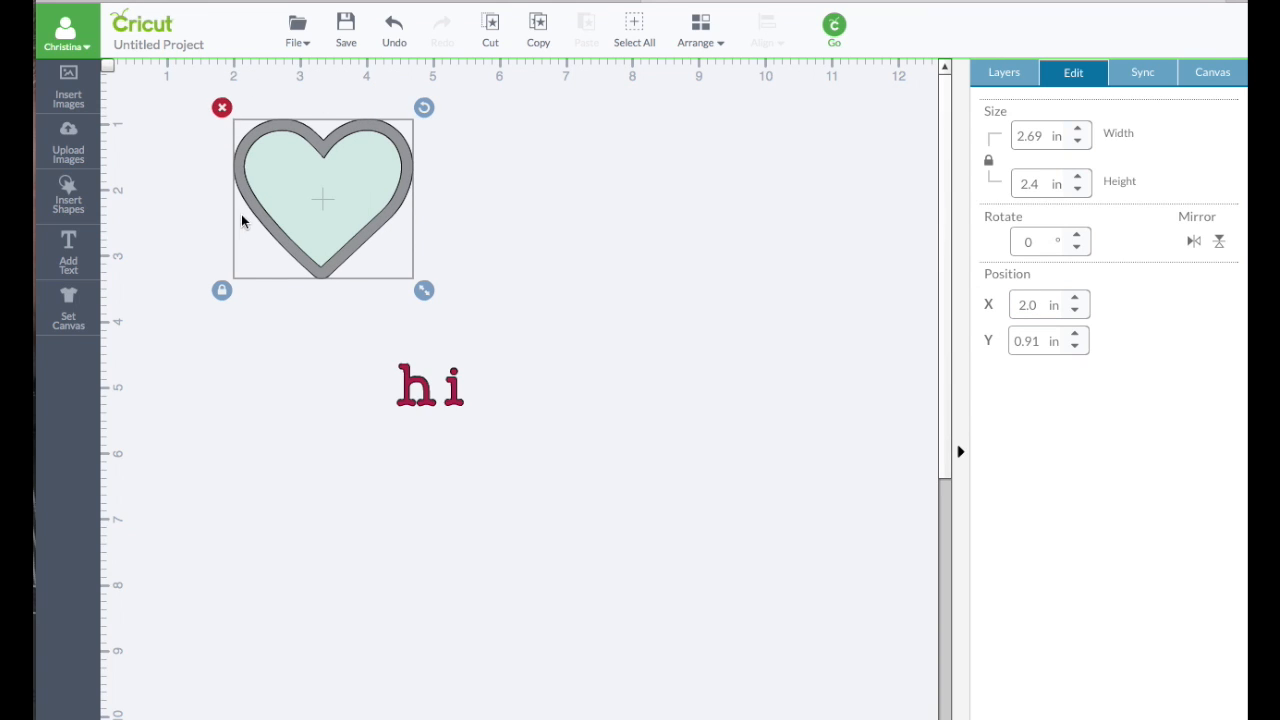
- View the layer color syncing options for the heart and text, and deselect the heart
{"action": "left_click", "coordinate": [1142, 73]}
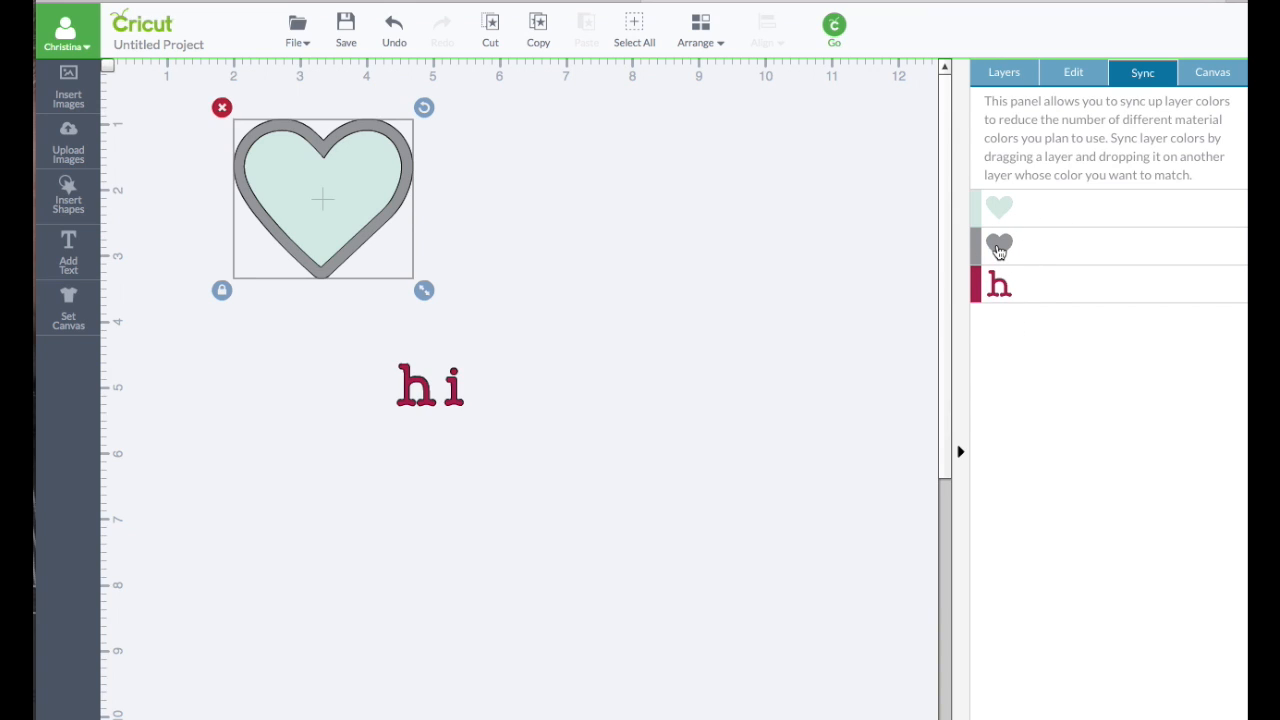
{"action": "left_click", "coordinate": [705, 285]}
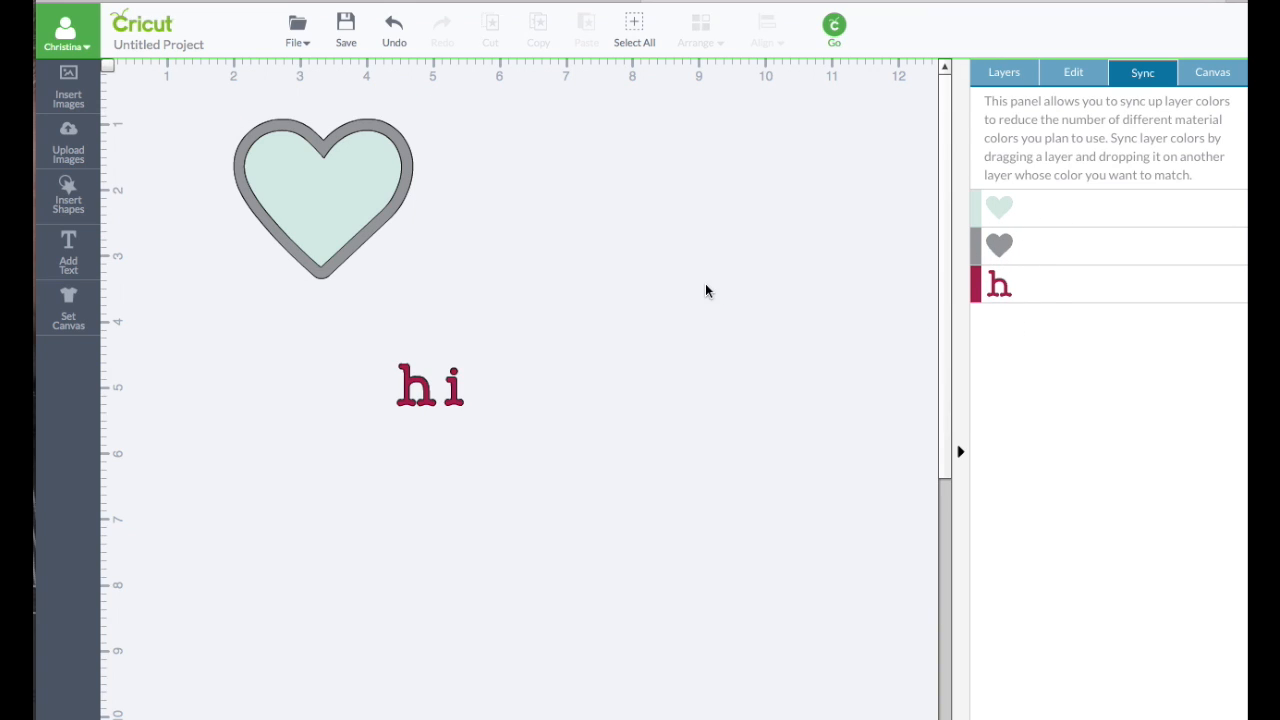
- With the heart selected, view the blank canvas's type, size and color settings and the project file commands
{"action": "left_click", "coordinate": [984, 290]}
{"action": "left_click", "coordinate": [305, 176]}
{"action": "left_click", "coordinate": [1222, 78]}
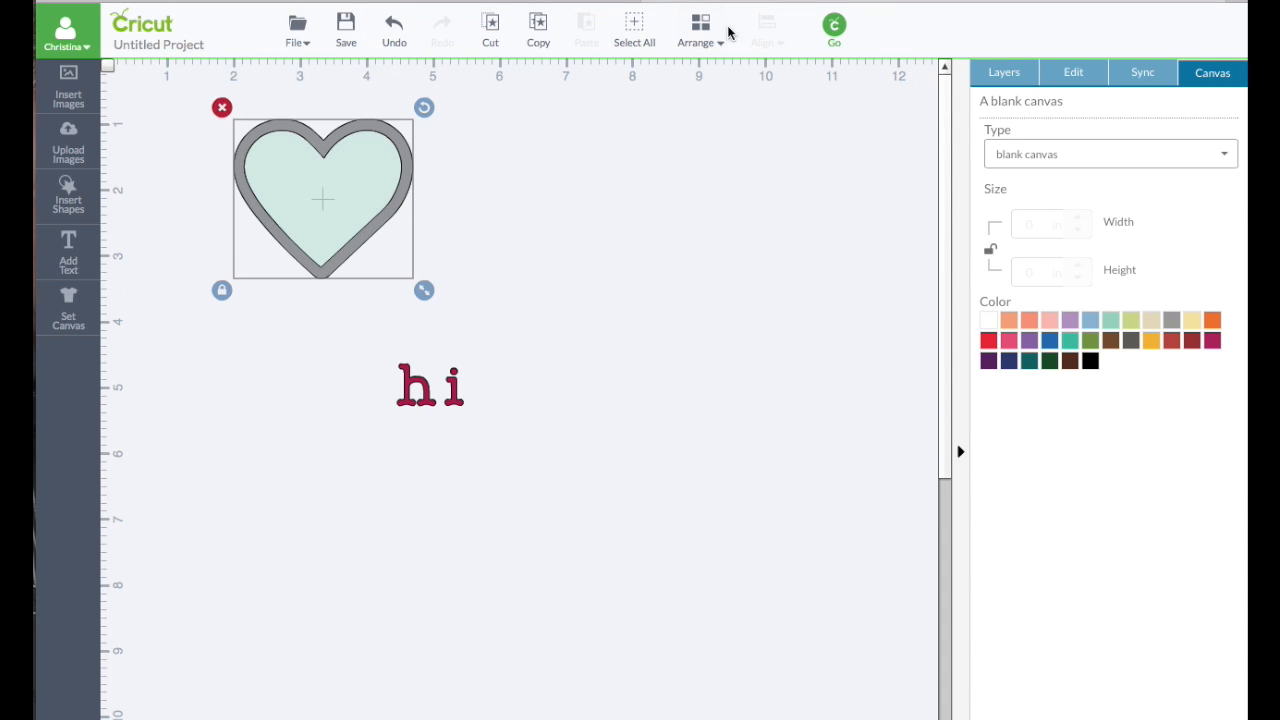
{"action": "left_click", "coordinate": [298, 40]}
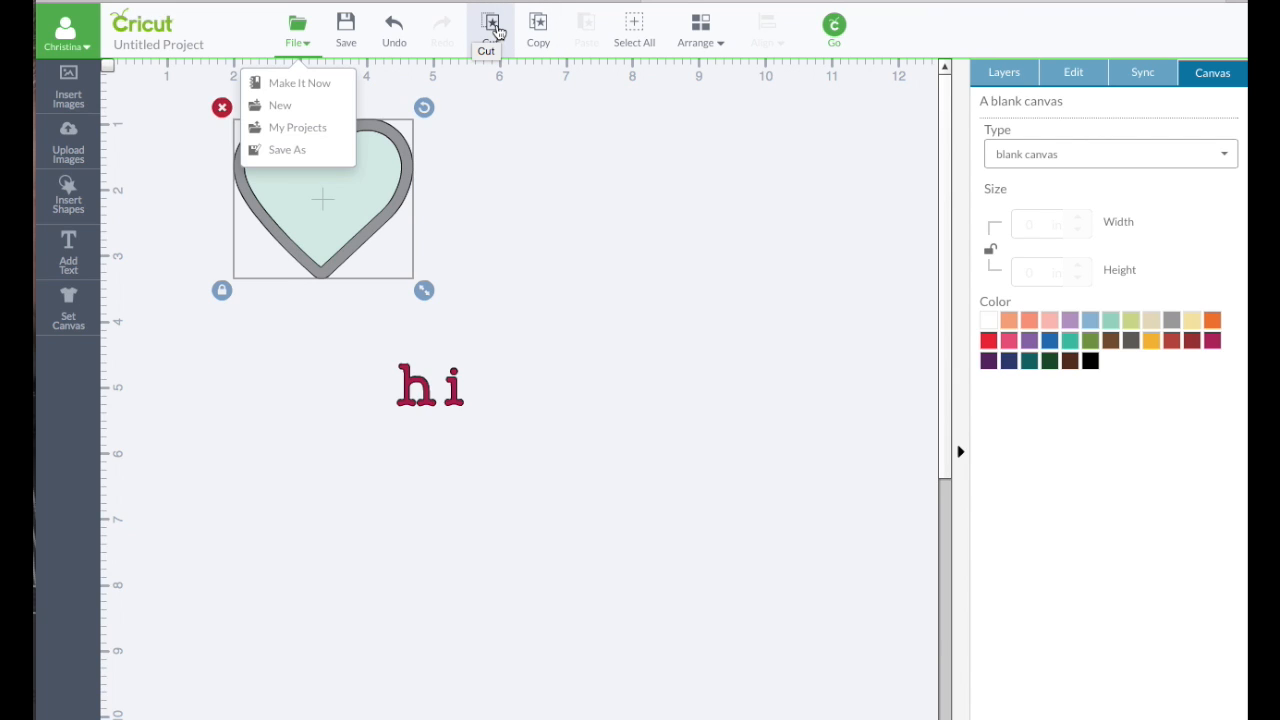
- View the arrange and align options with both the heart and the text selected, and deselect them
{"action": "left_click", "coordinate": [634, 28]}
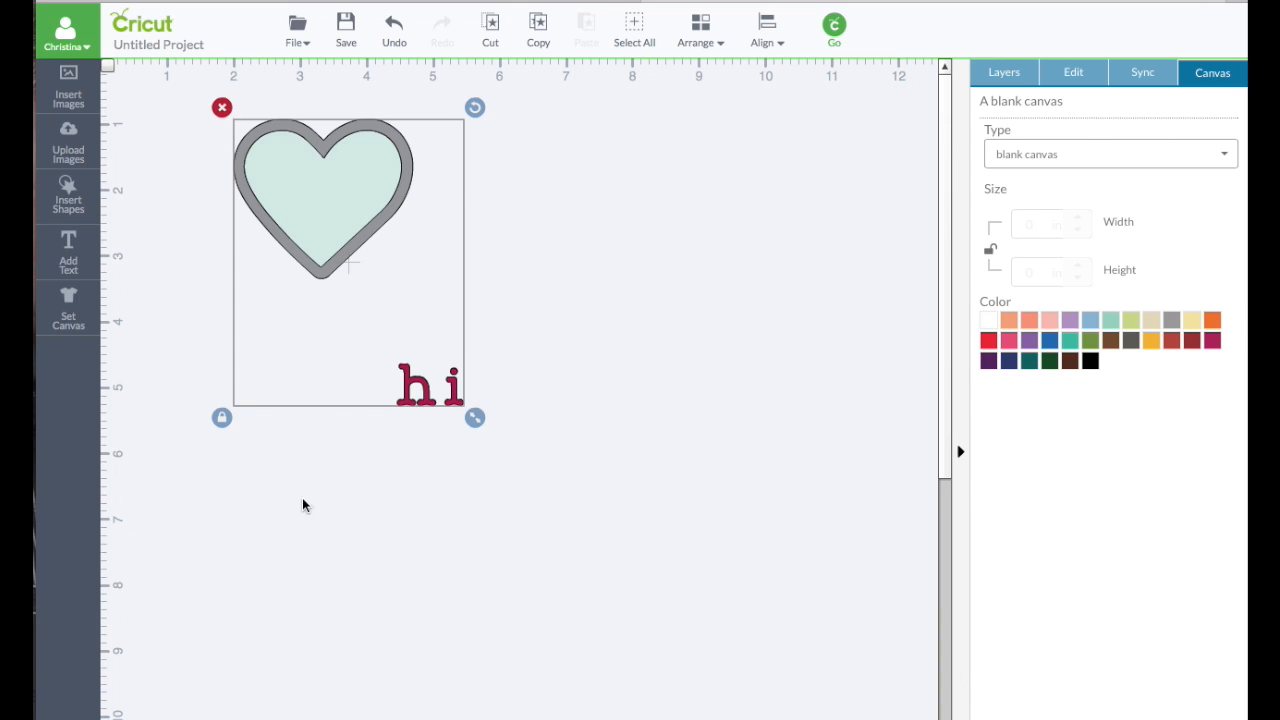
{"action": "left_click", "coordinate": [697, 30]}
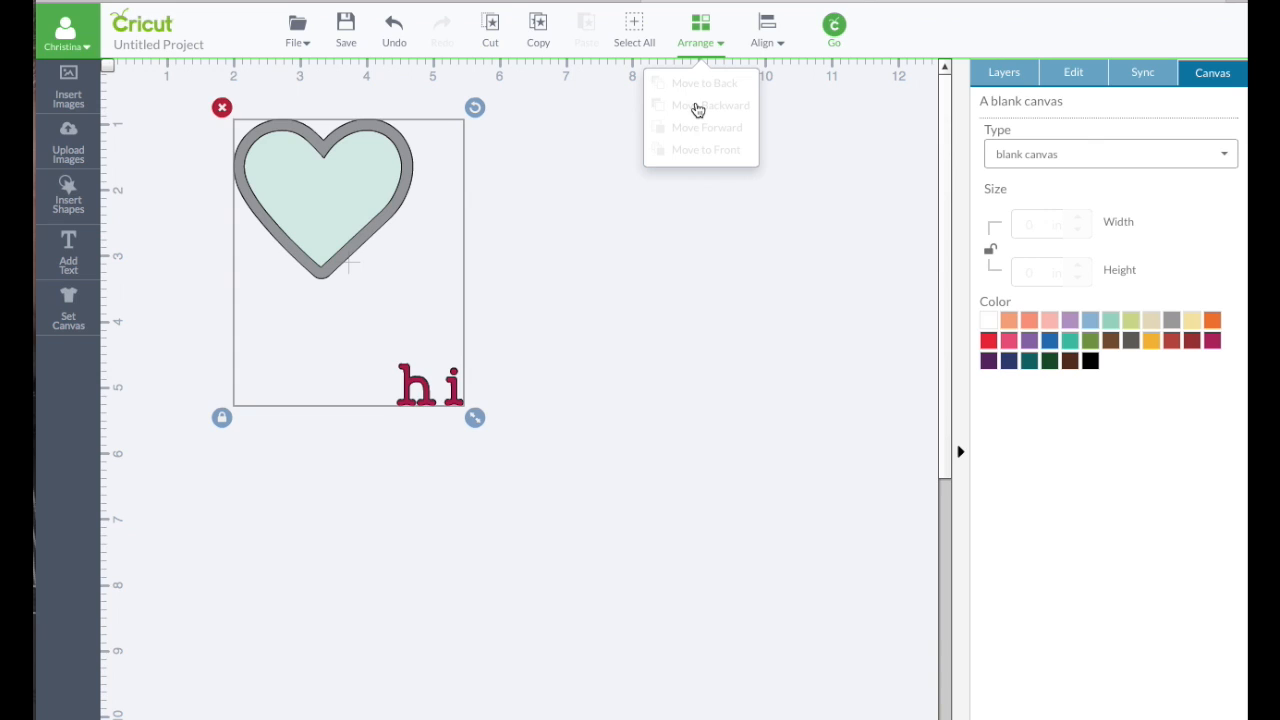
{"action": "left_click", "coordinate": [766, 36]}
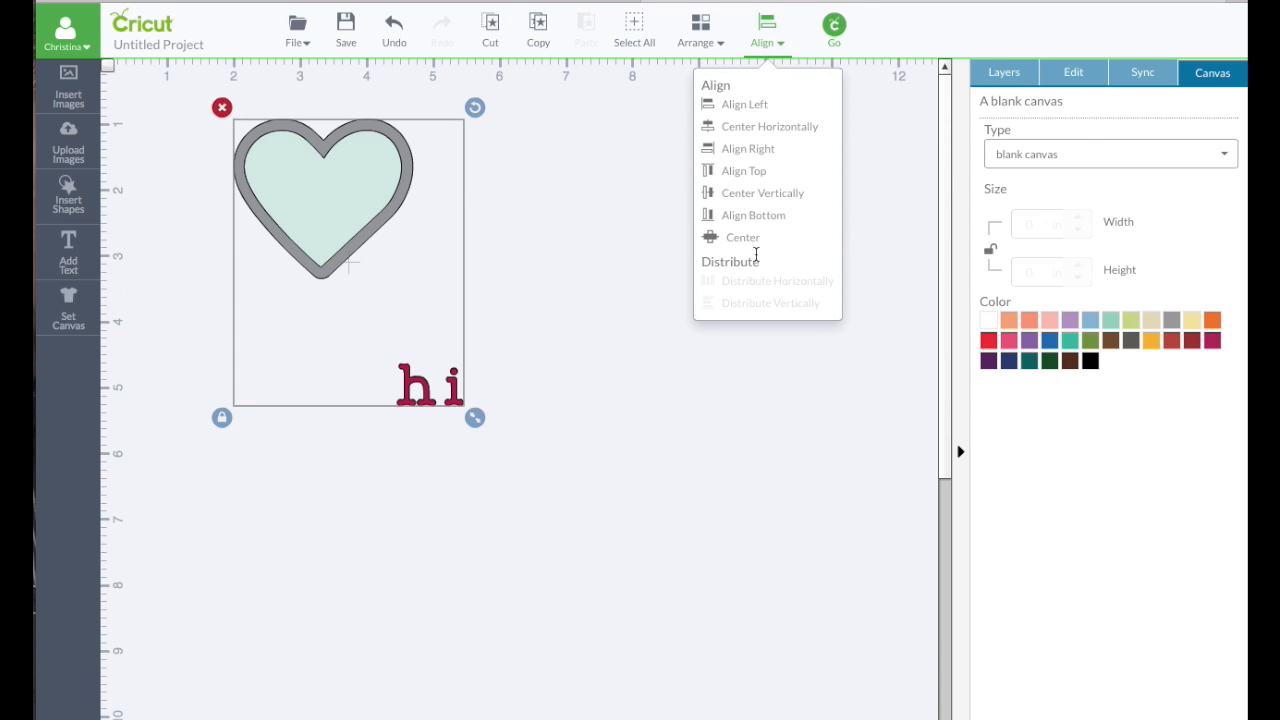
{"action": "left_click", "coordinate": [582, 249]}
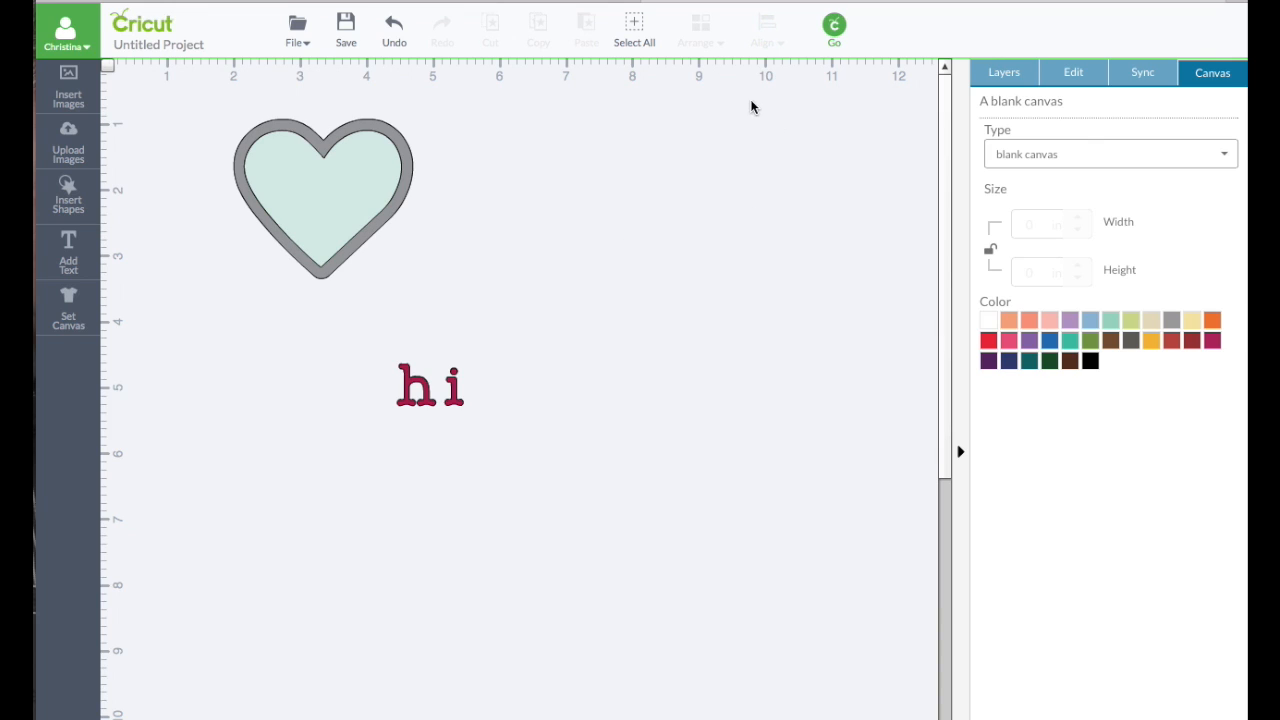